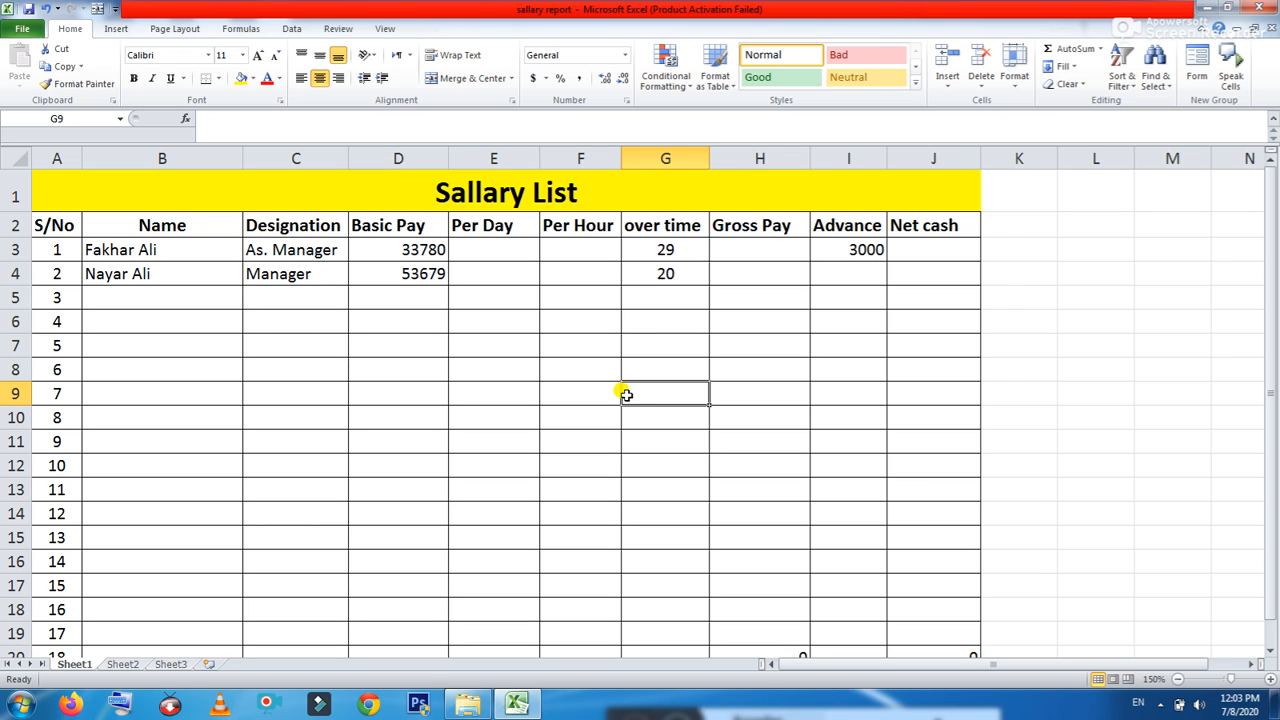
- Review the Sallary List title and the Gross Pay, Advance and Net cash headings
left_click(580, 194)
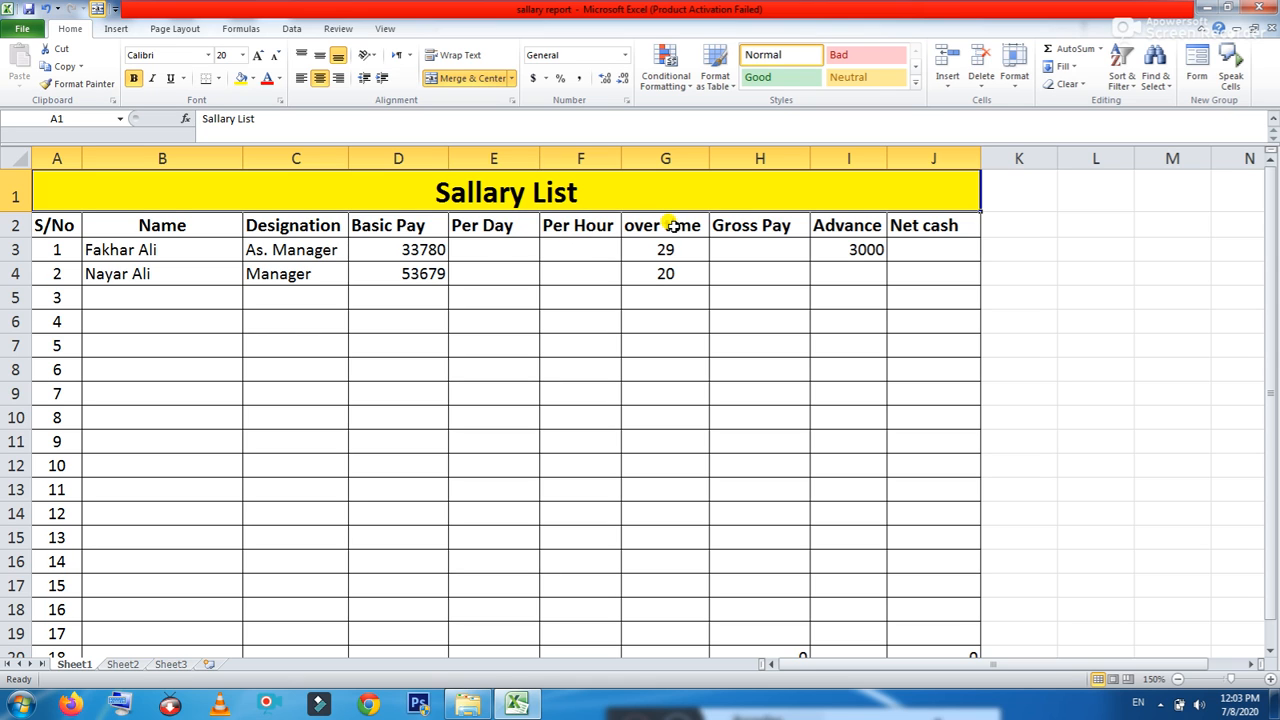
left_click(745, 226)
left_click(857, 222)
left_click(903, 224)
left_click(731, 302)
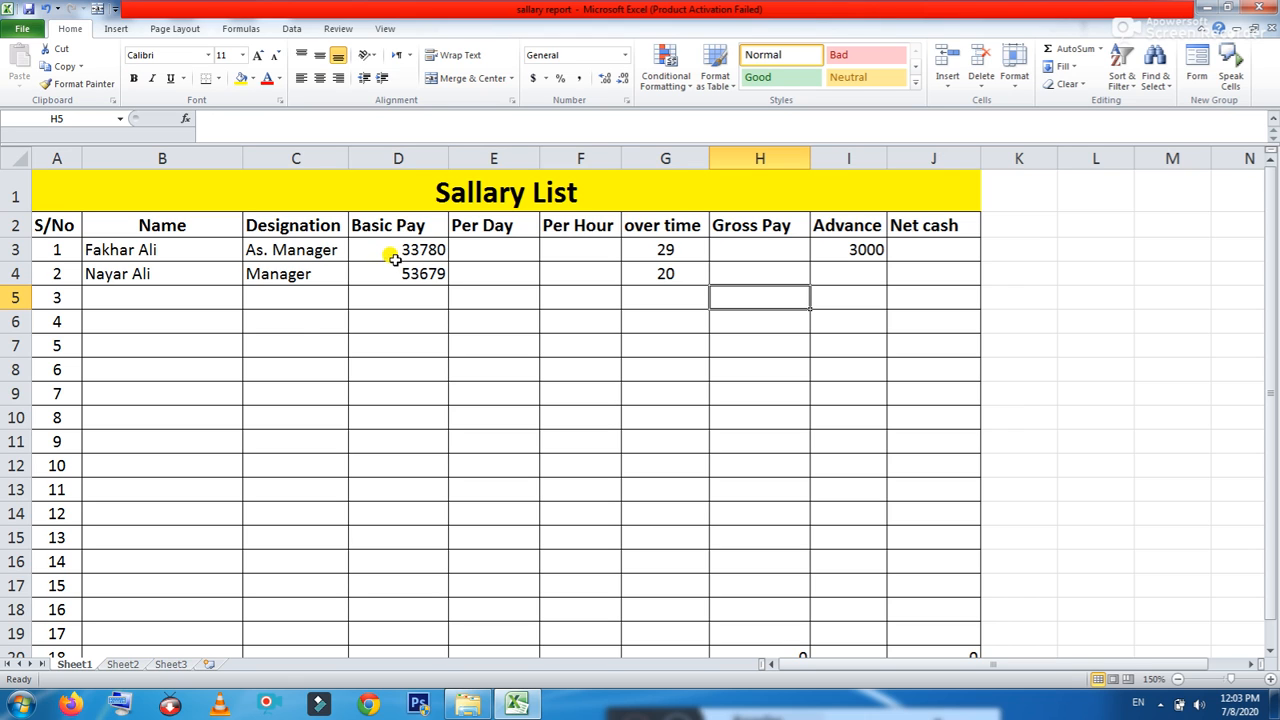
- Center the Basic Pay amounts in cells D3:D8
left_click_drag(388, 249, 390, 371)
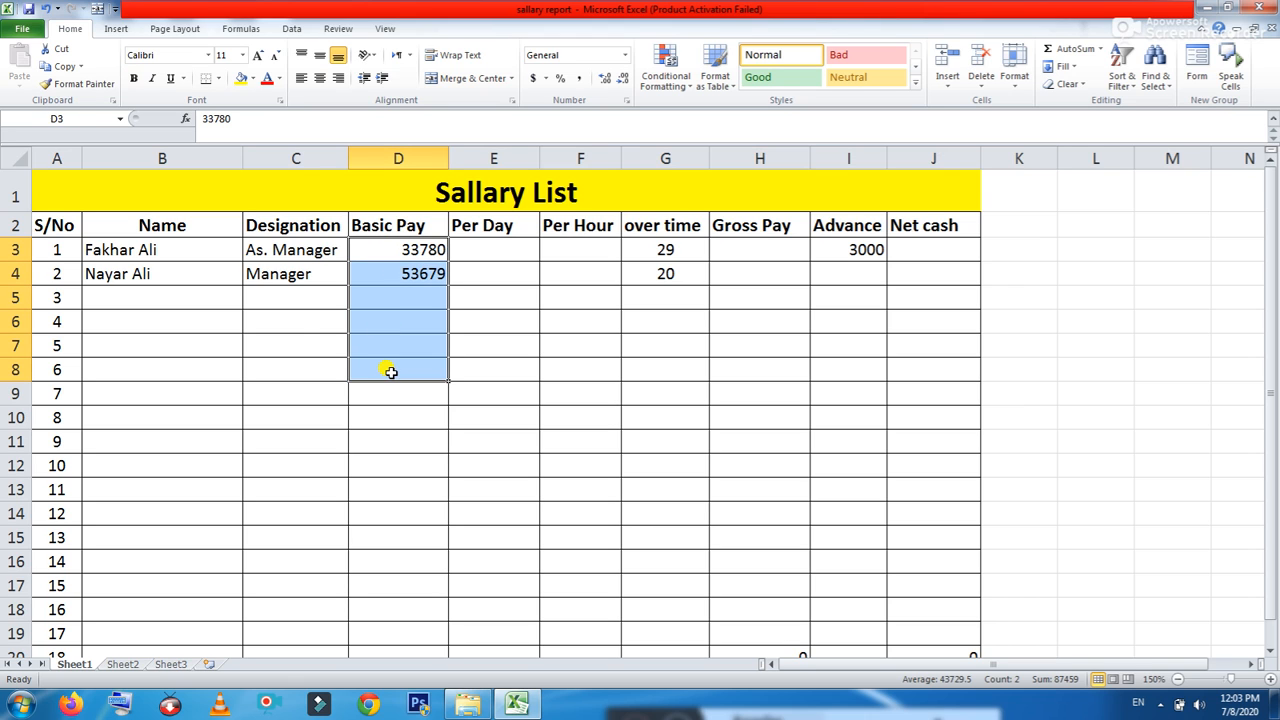
left_click(320, 80)
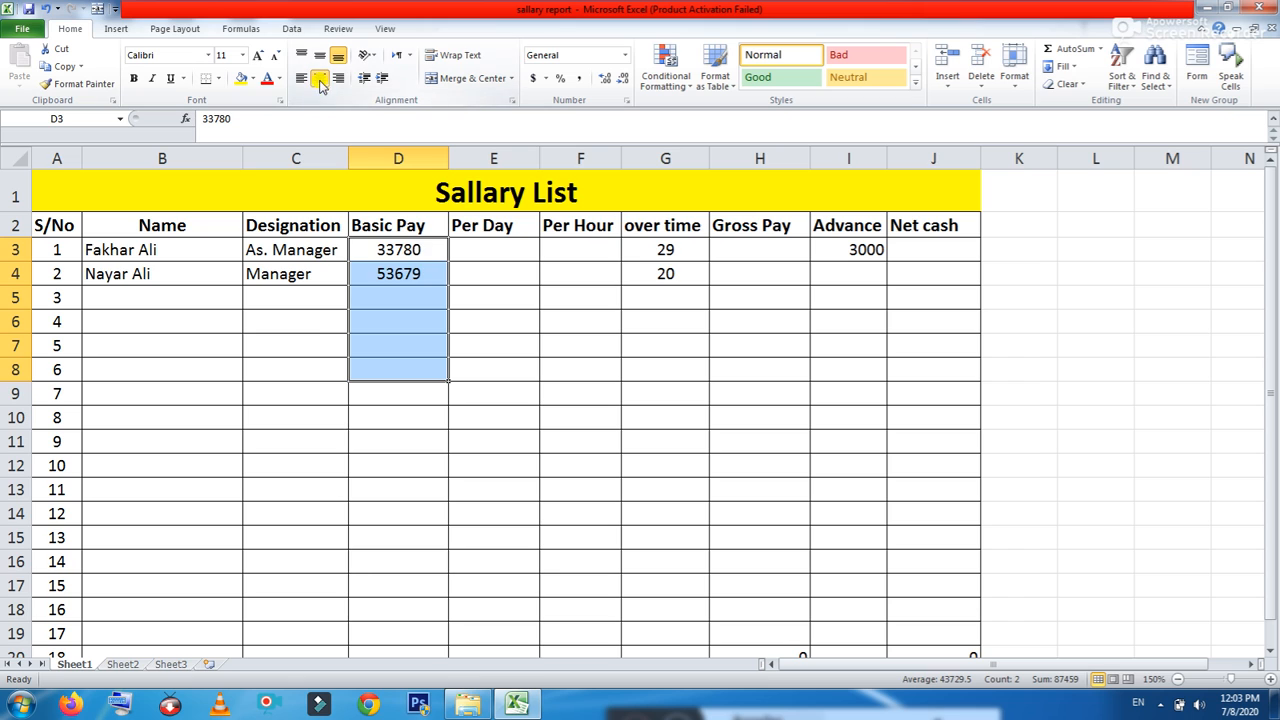
left_click(481, 251)
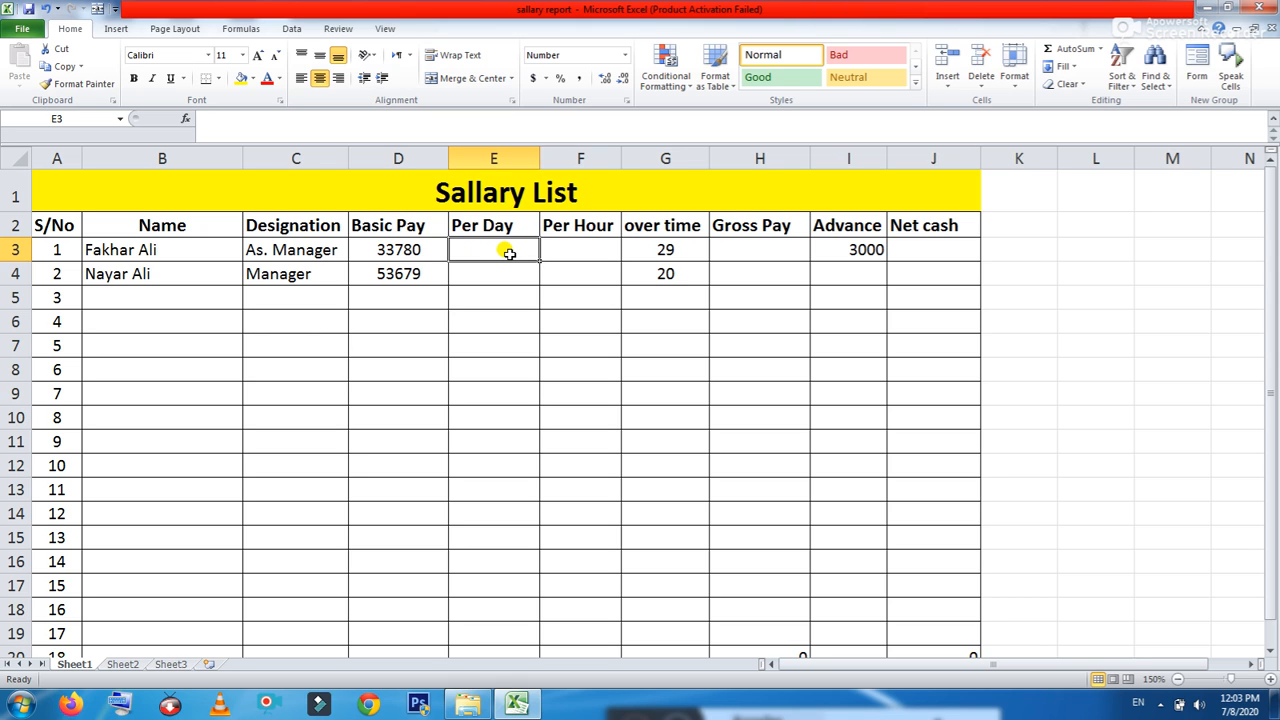
- Enter =SUM(D3/8) in E3 so the first Per Day value shows 4223
type("=sum(")
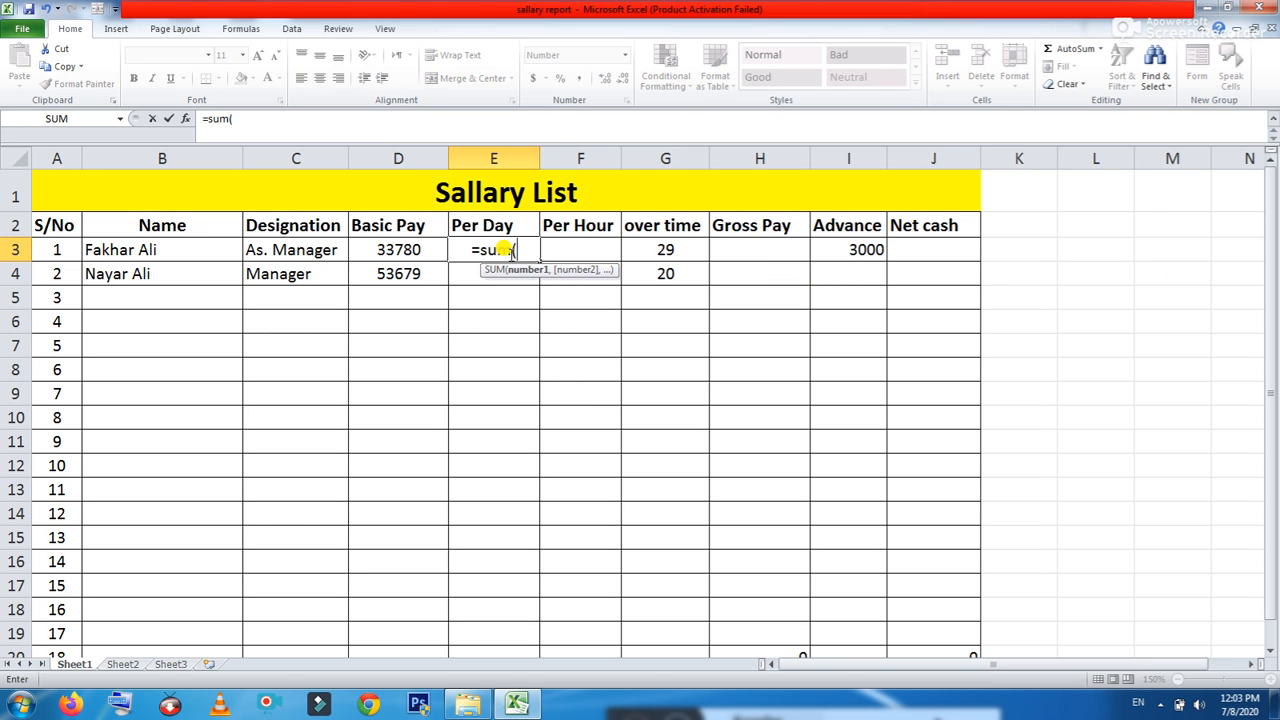
left_click(408, 249)
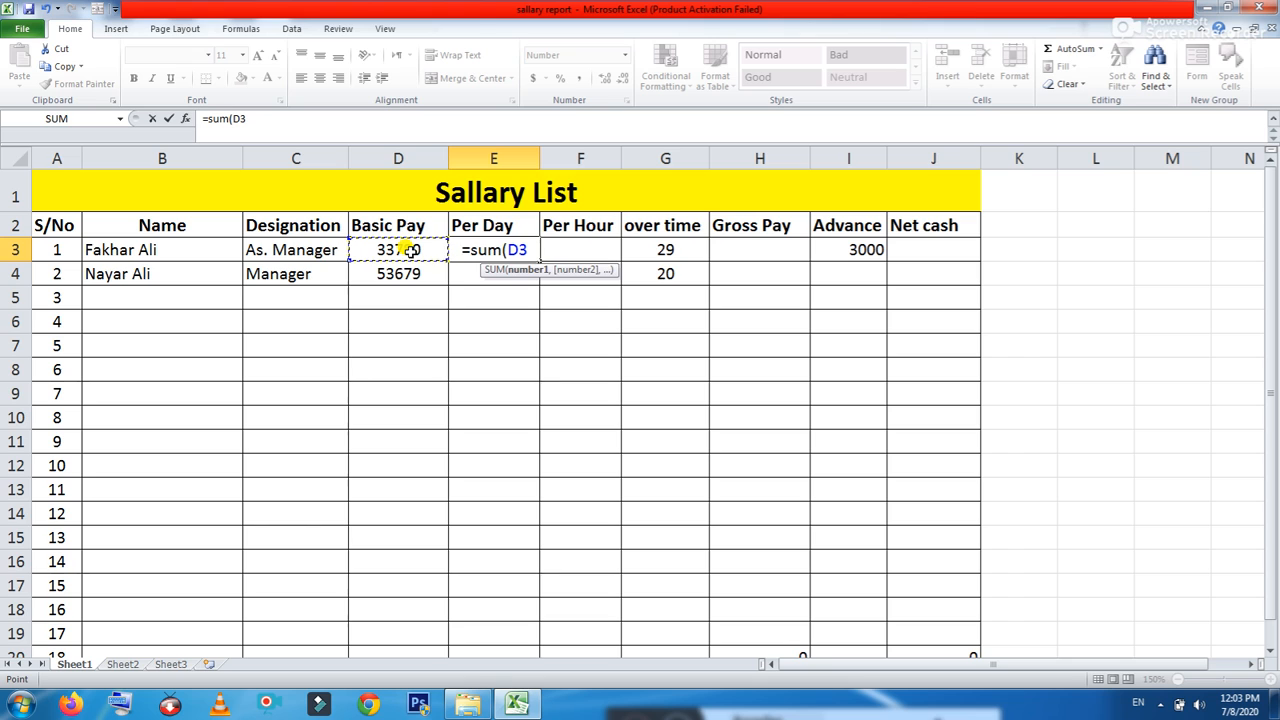
type("/")
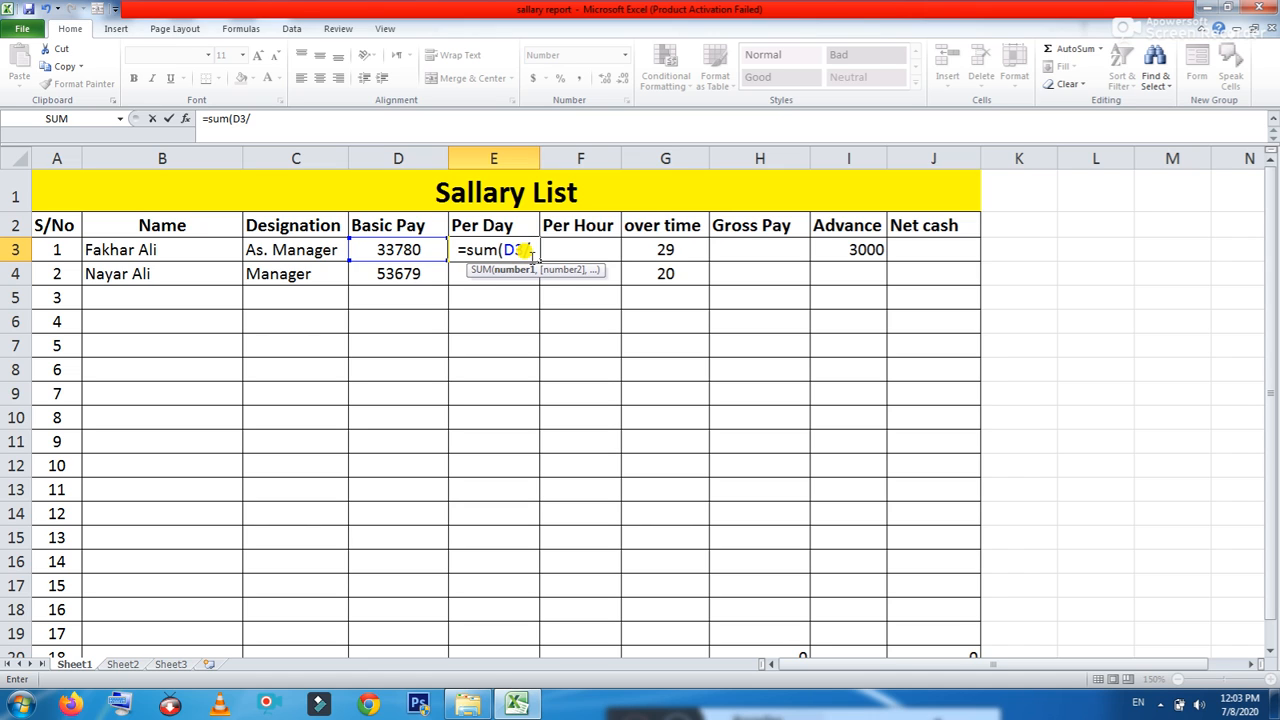
type("8")
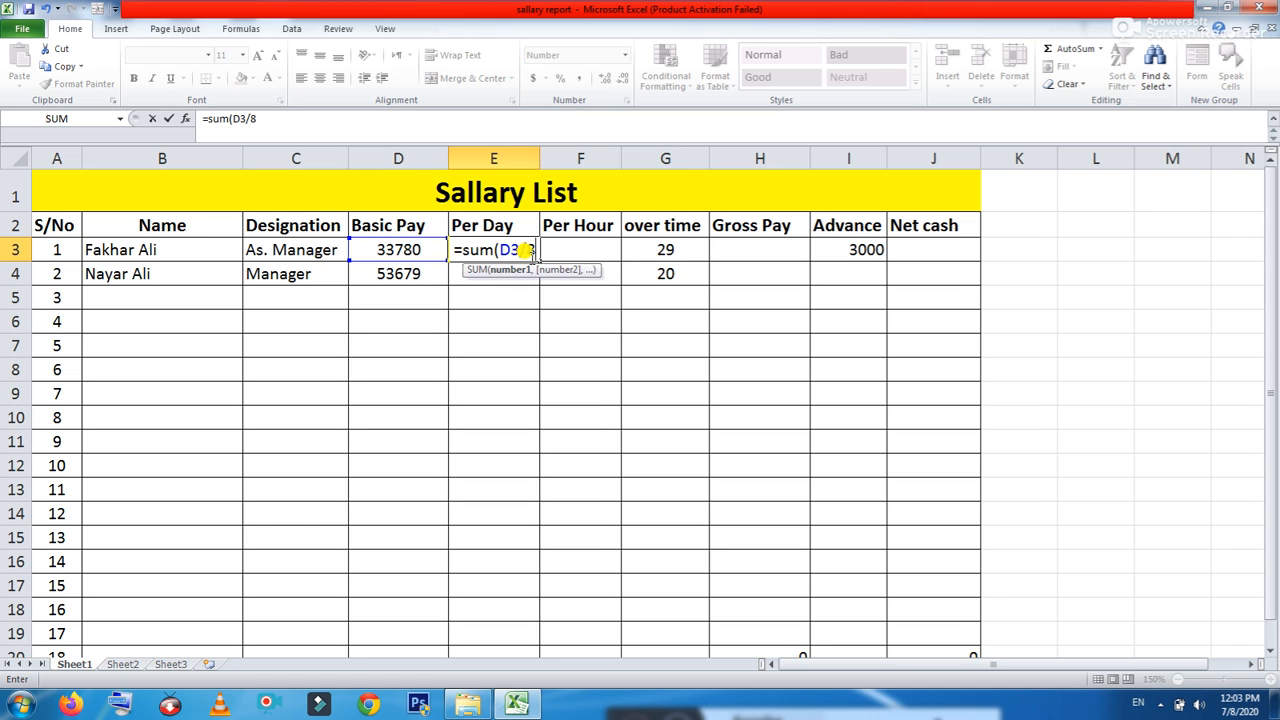
type(")")
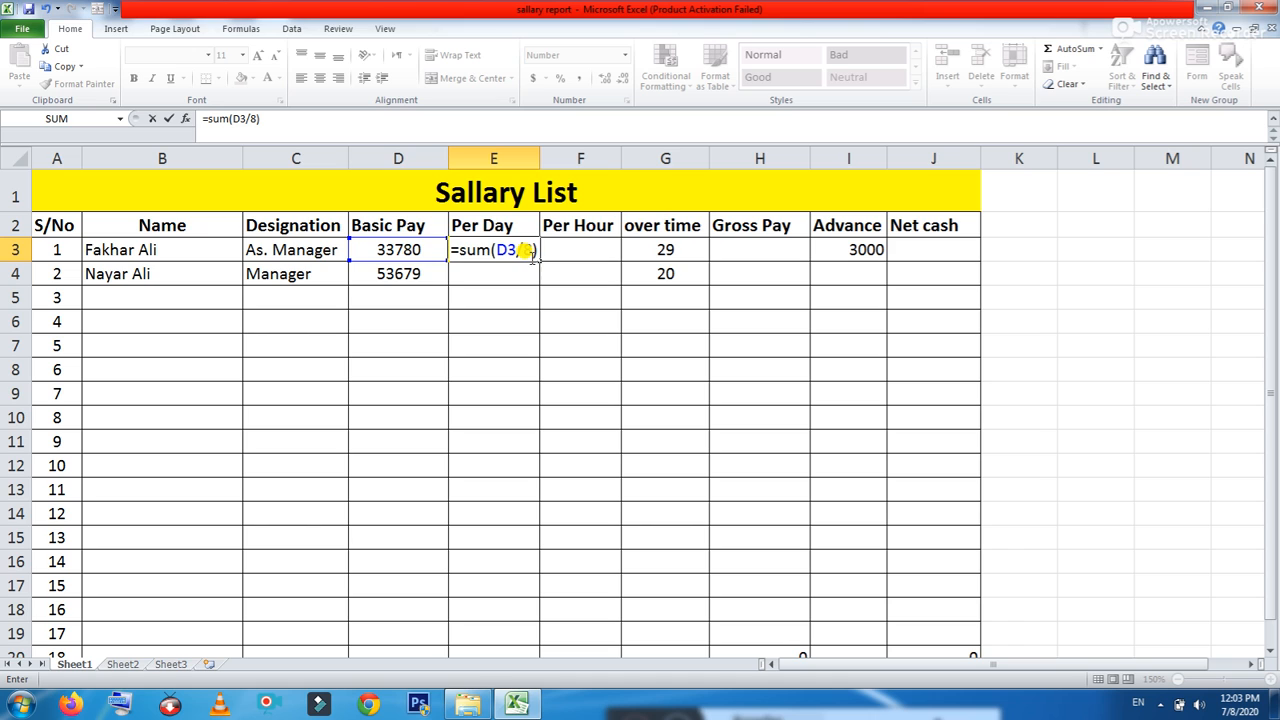
key("Return")
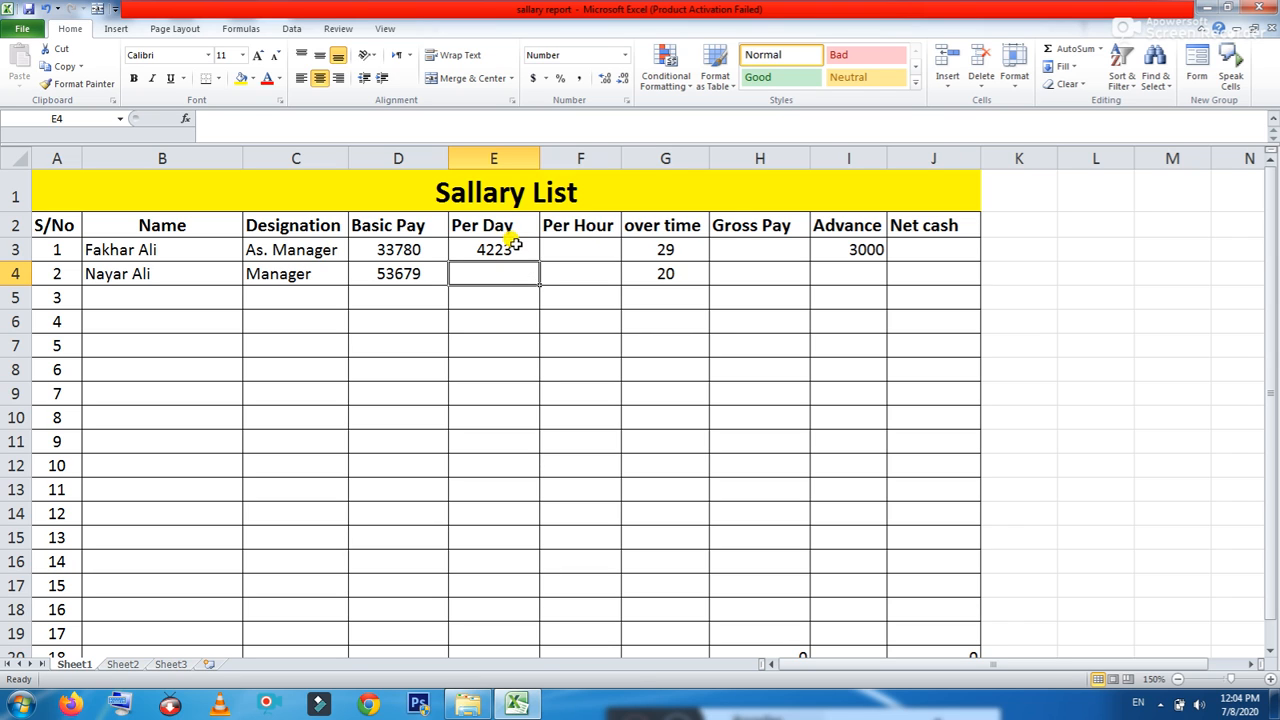
left_click(513, 247)
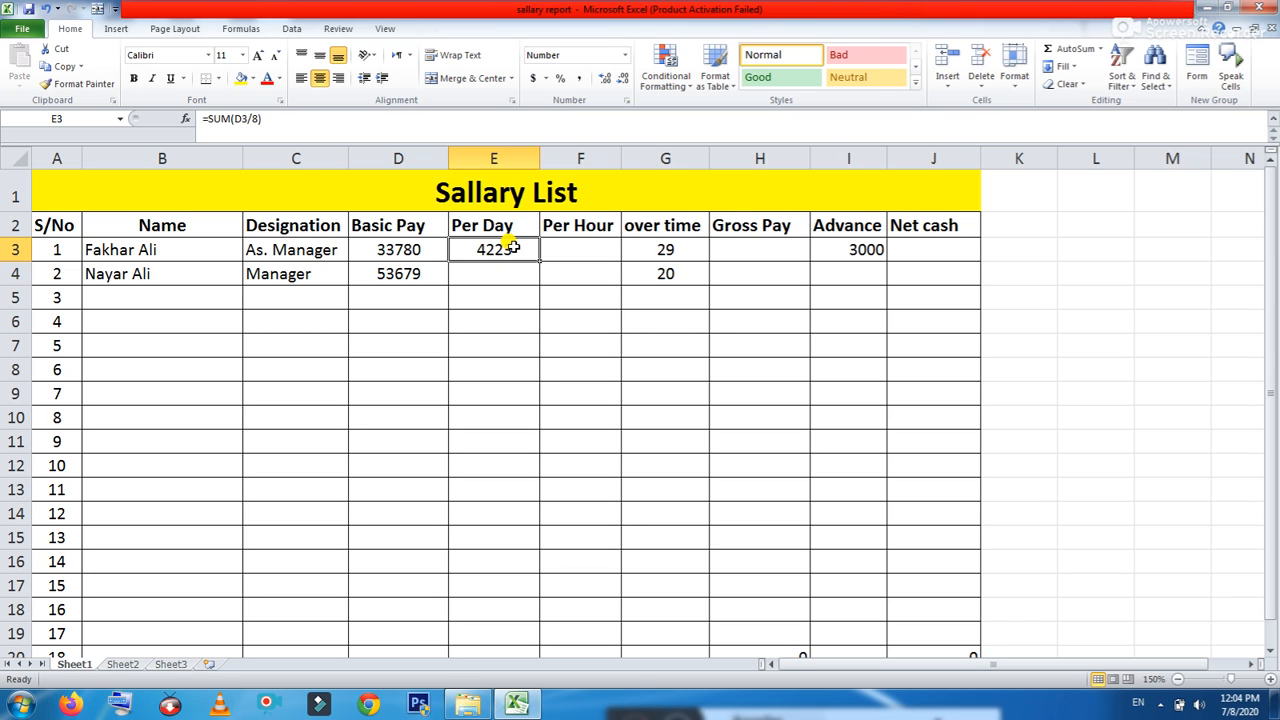
- Replace E3's formula with =SUM(D3/30) so Per Day reads 1126
type("=")
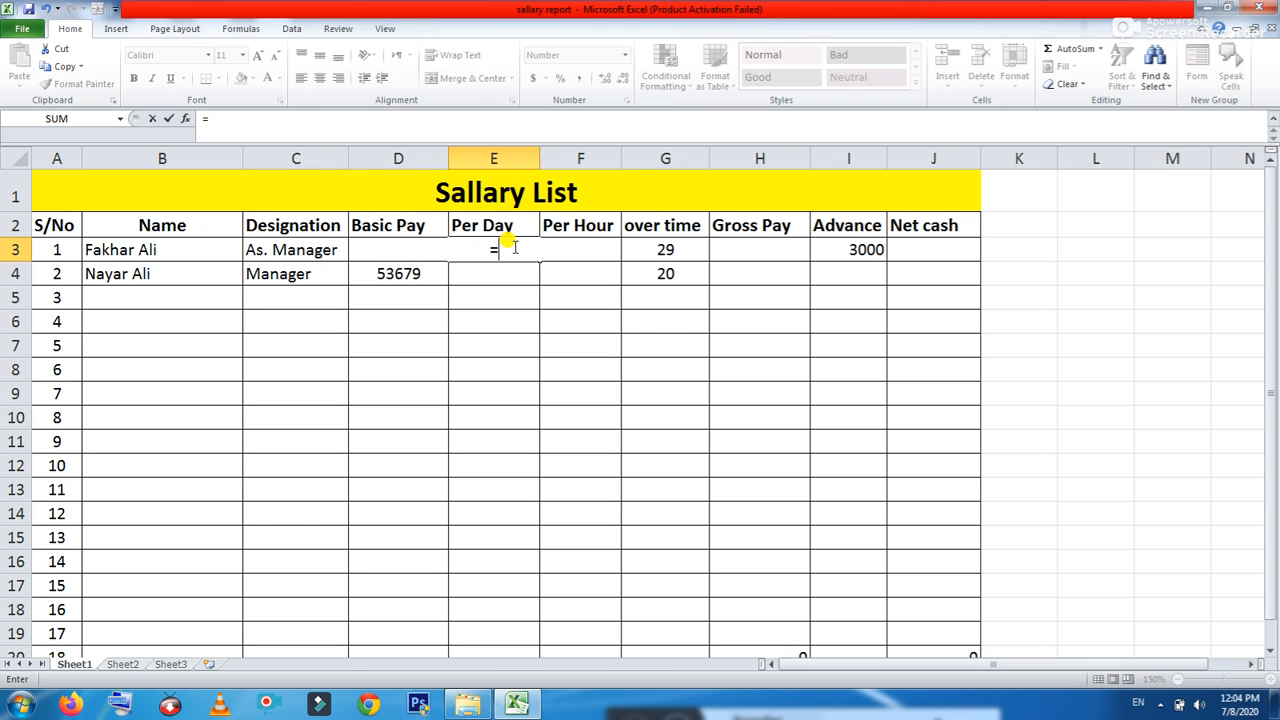
type("sum(")
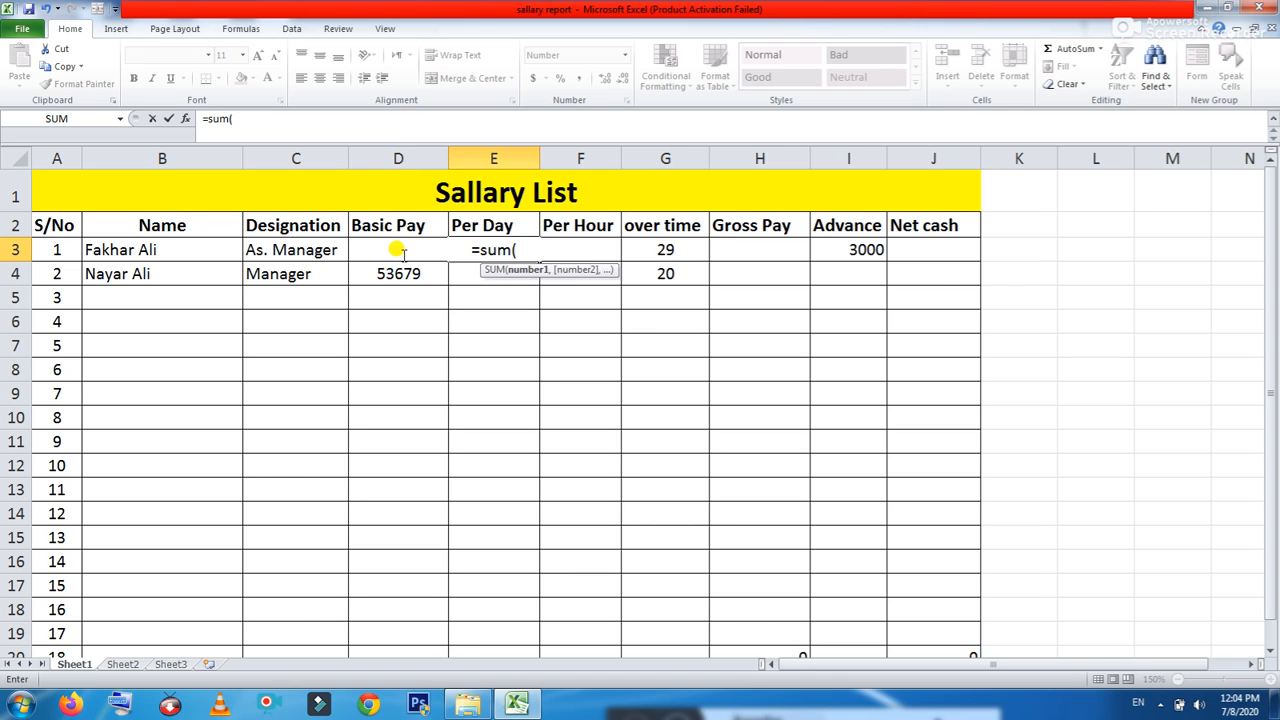
type("d3")
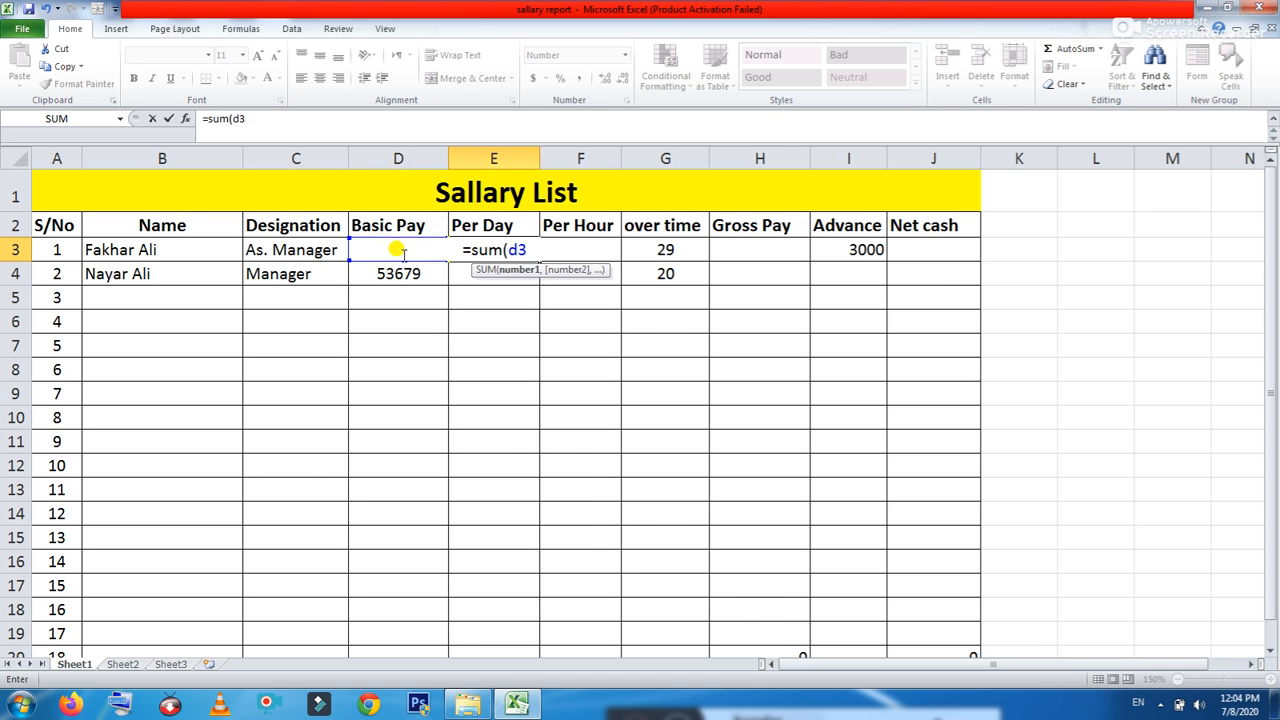
type("/")
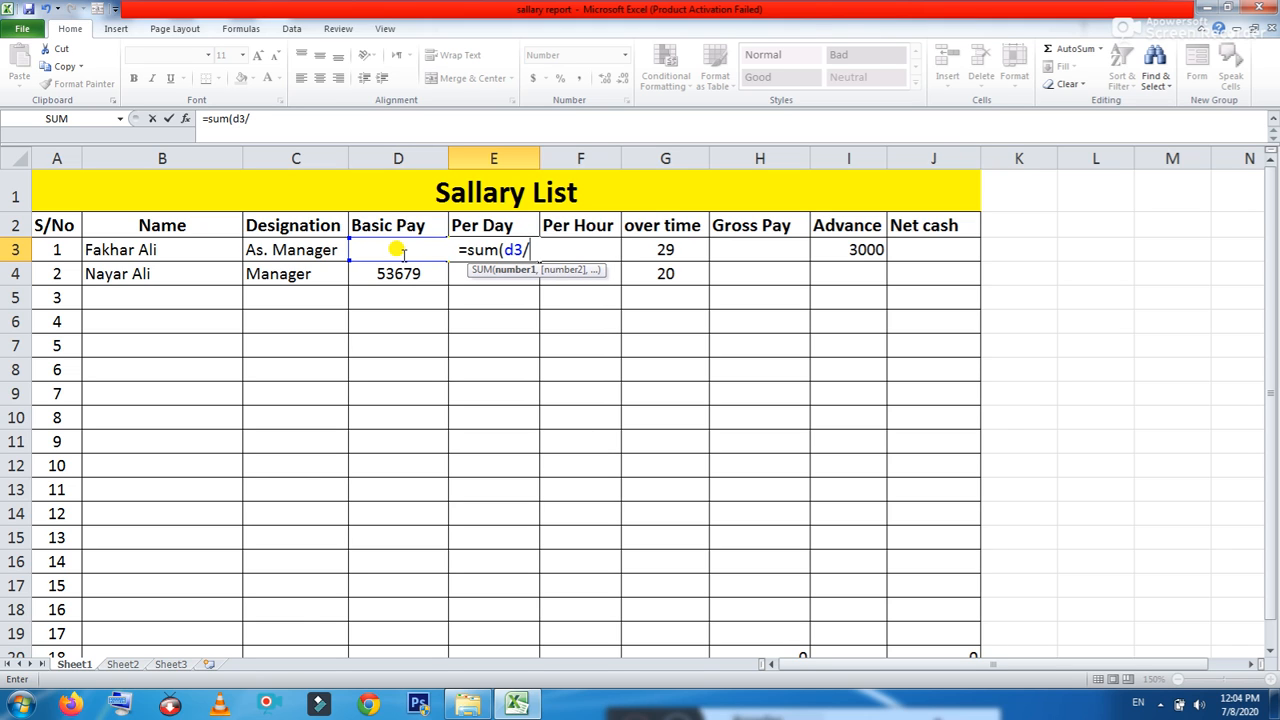
type("30")
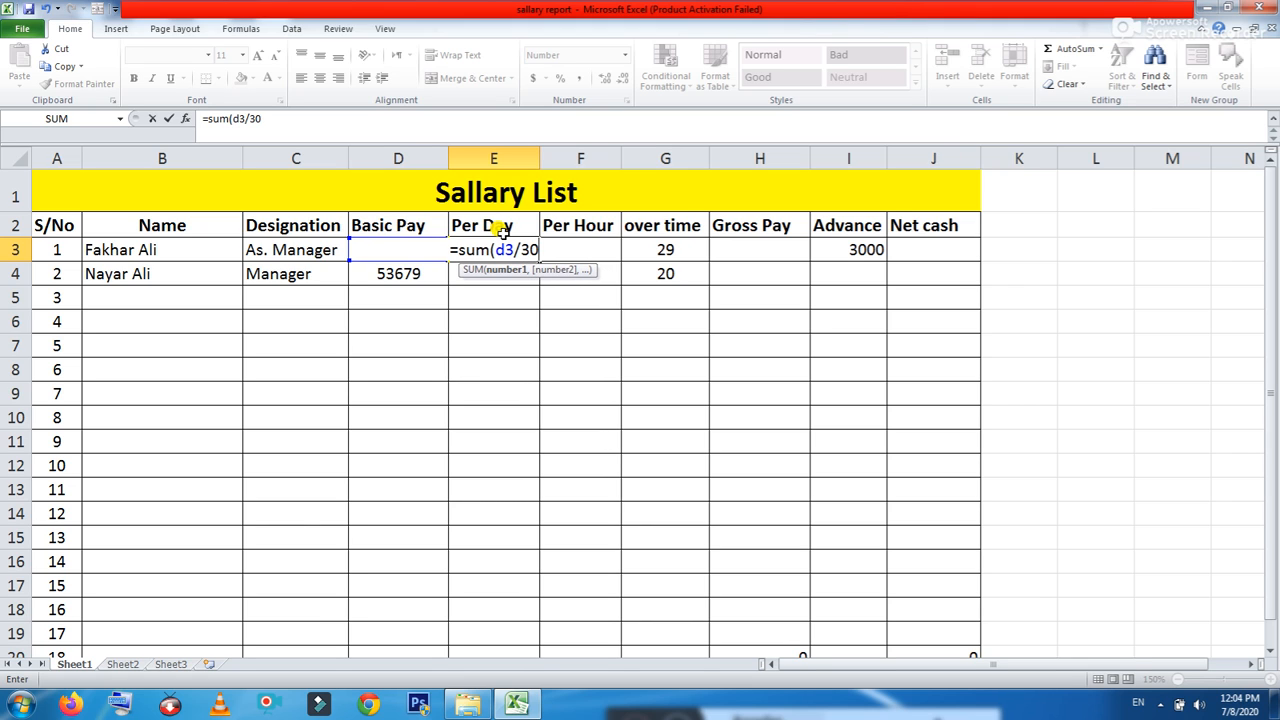
type(")")
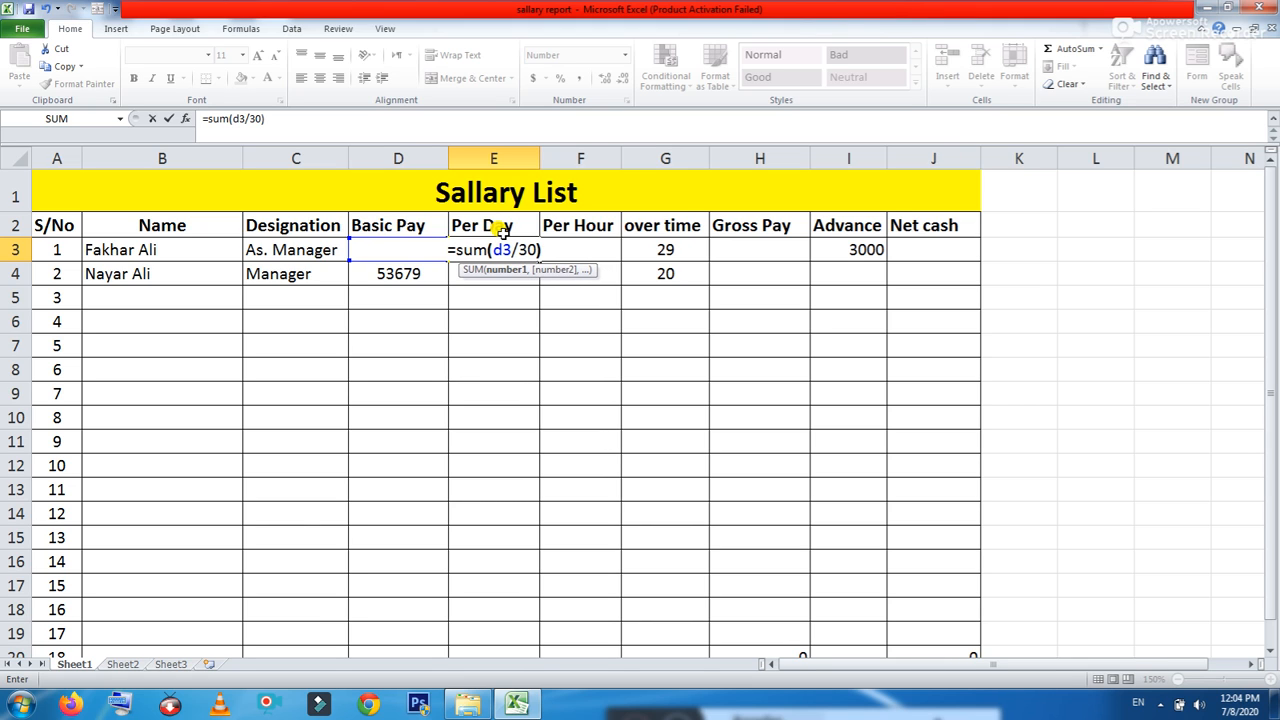
key("Return")
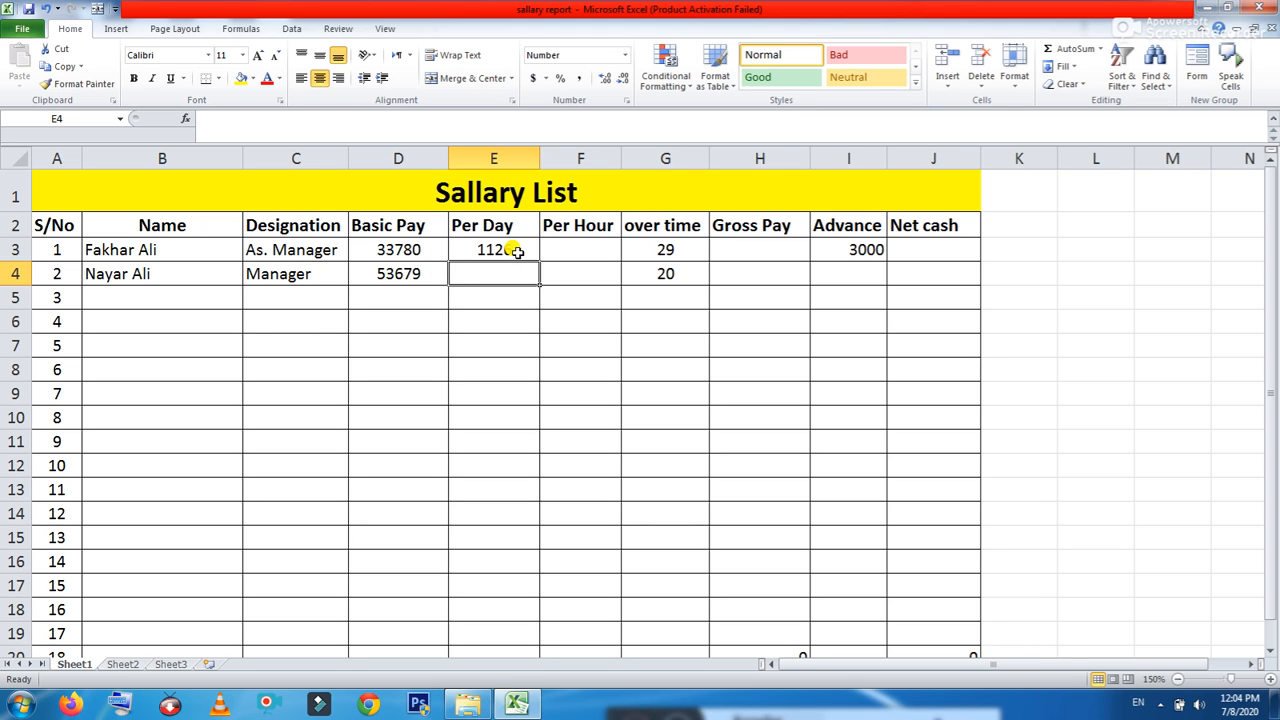
left_click(577, 253)
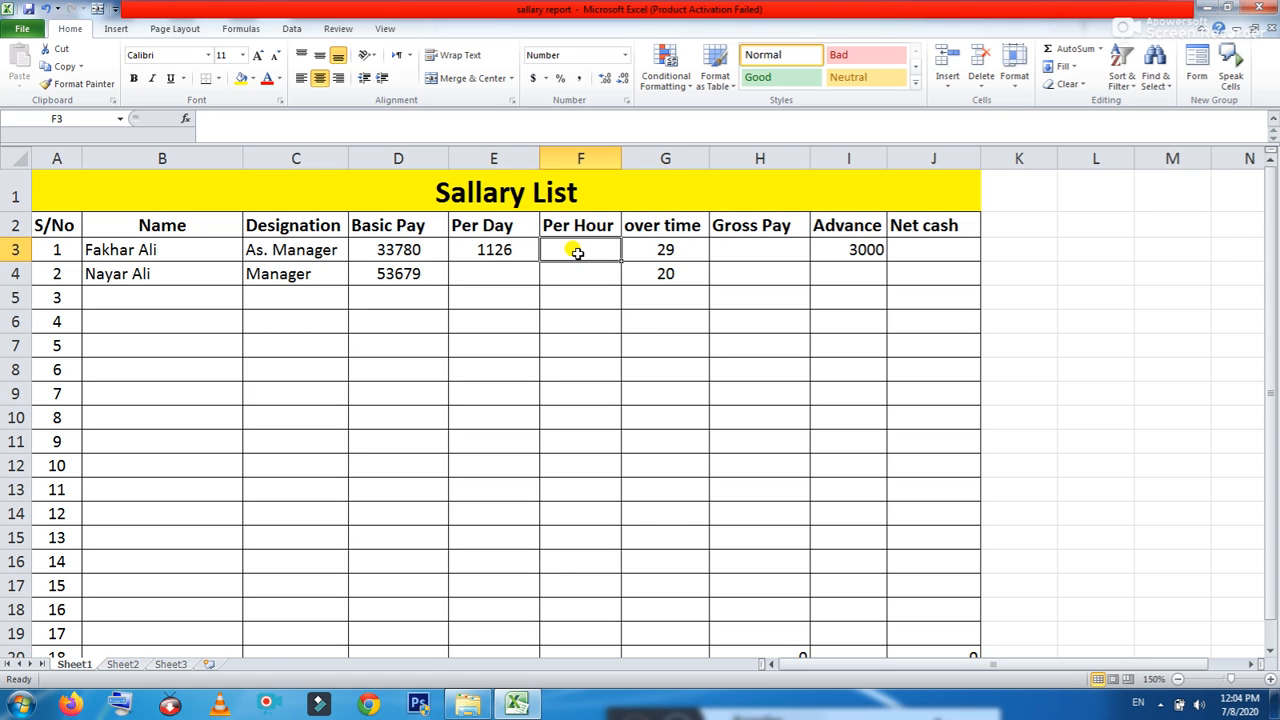
- Enter =SUM(E3/8) in F3 so the first Per Hour value shows 141
type("=")
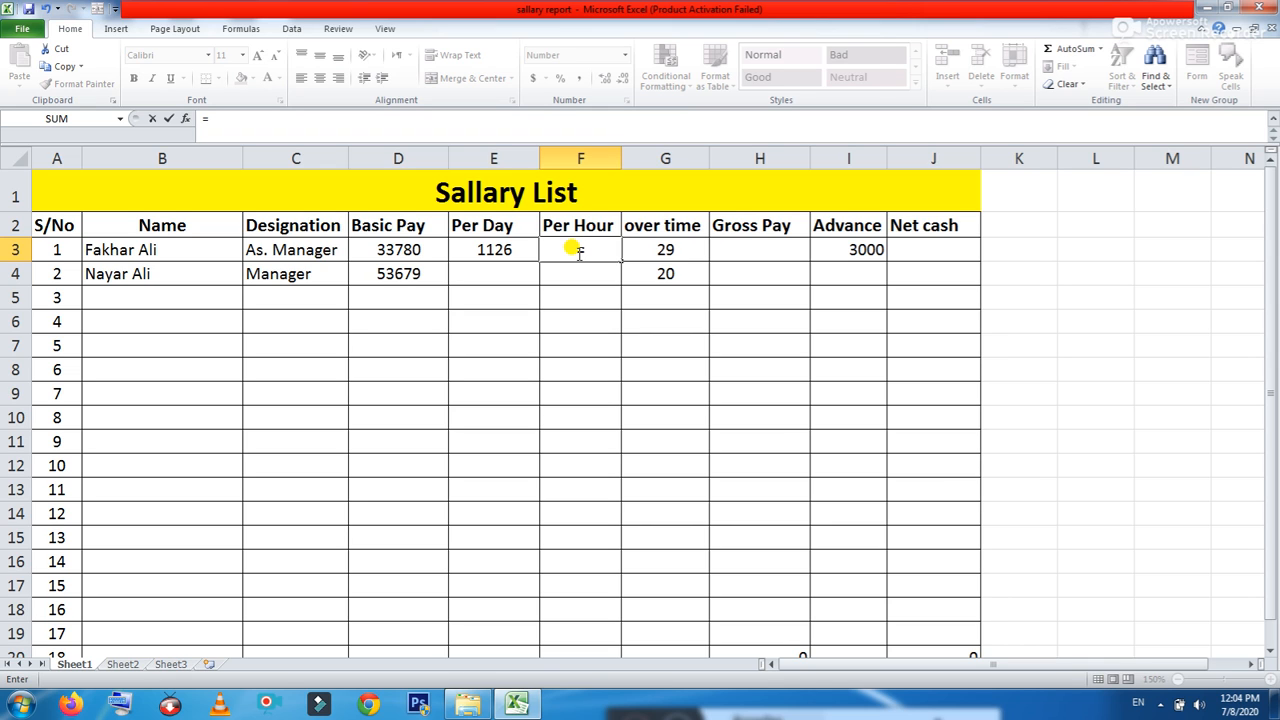
type("sum(")
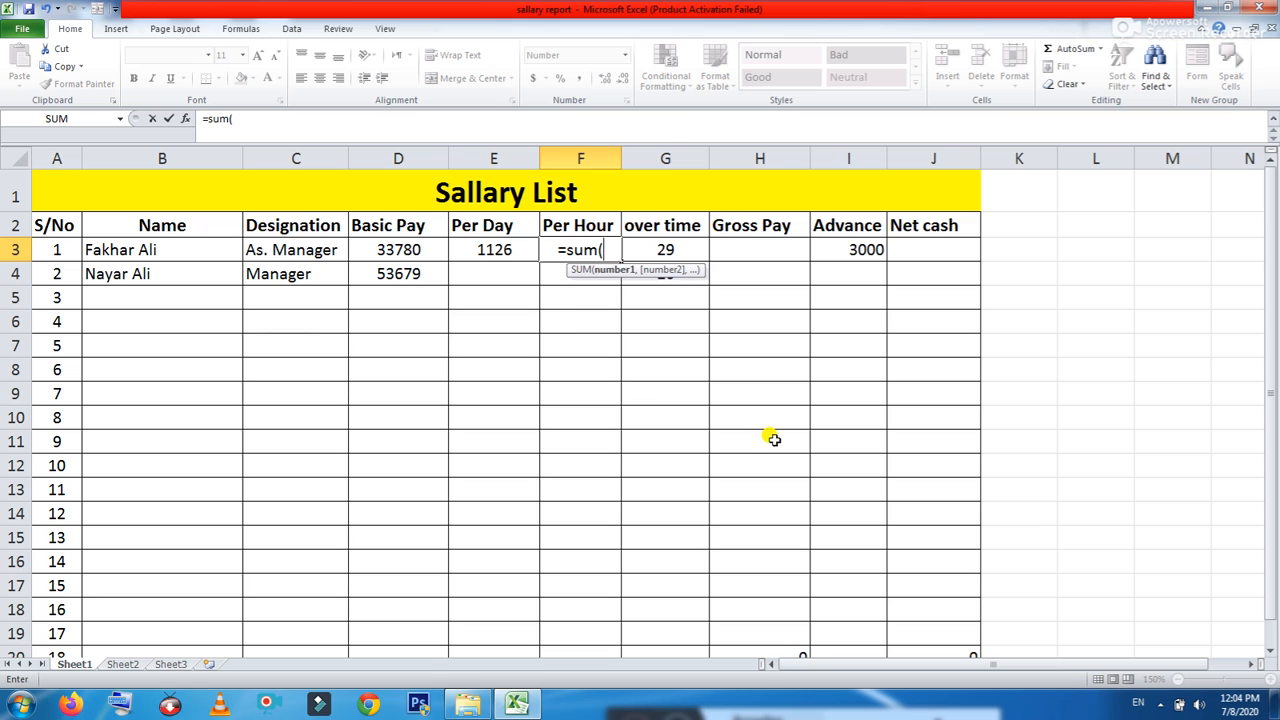
left_click(494, 252)
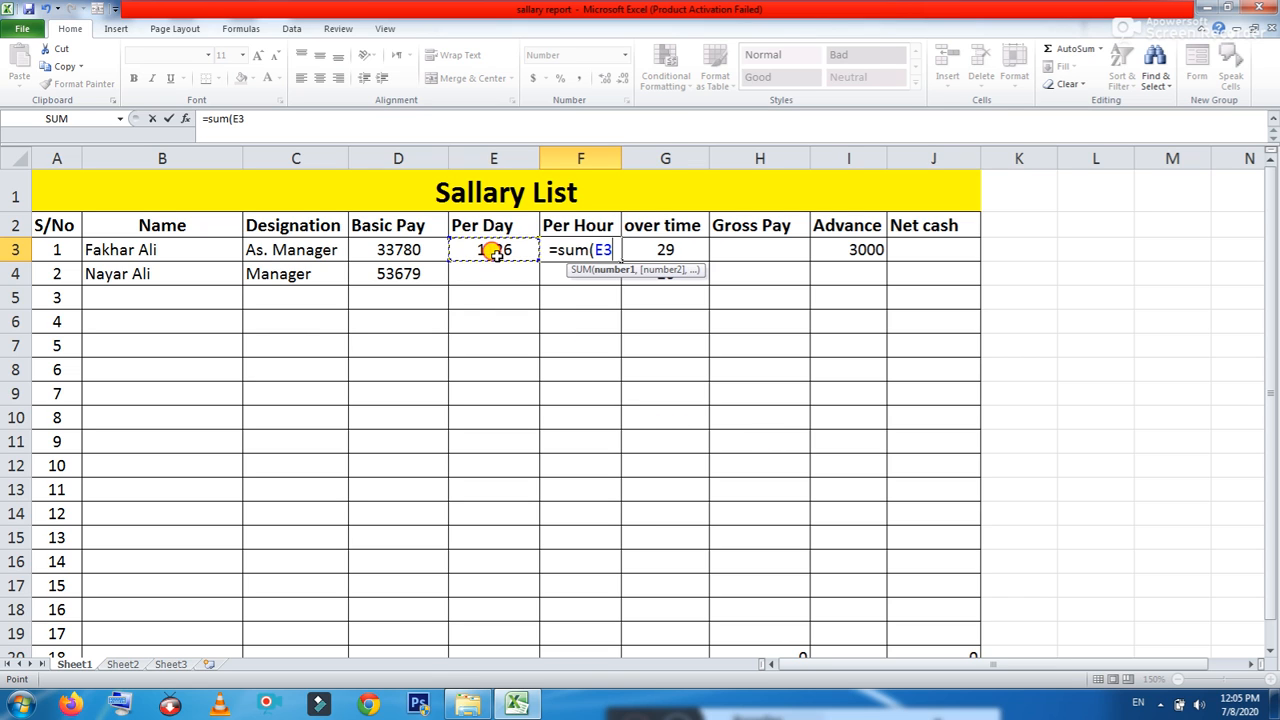
type("/")
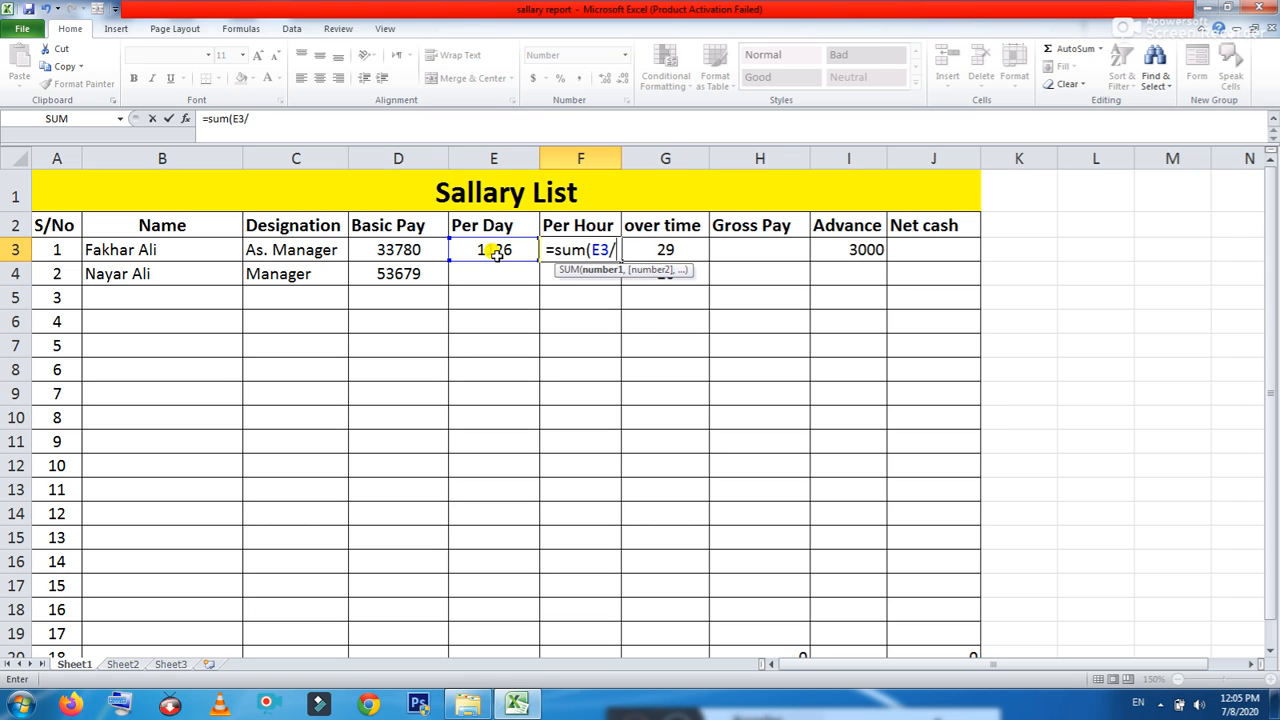
type("8)")
key("Return")
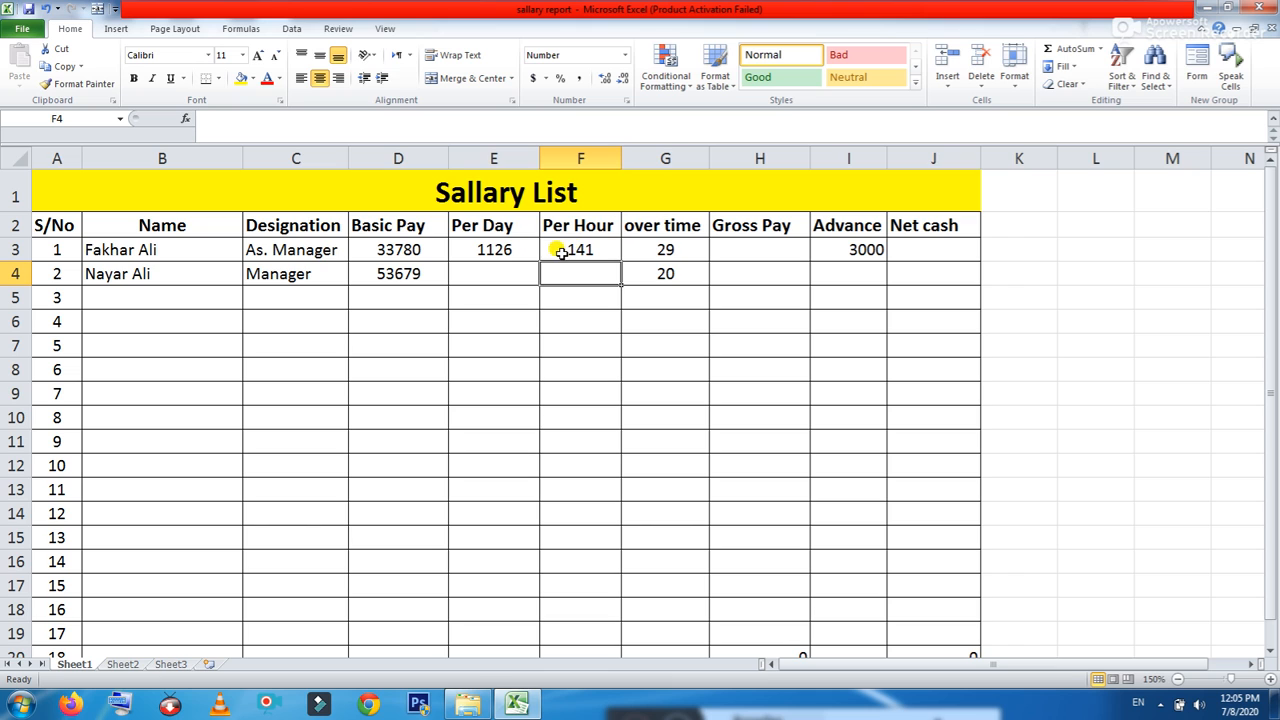
left_click(593, 251)
left_click(678, 252)
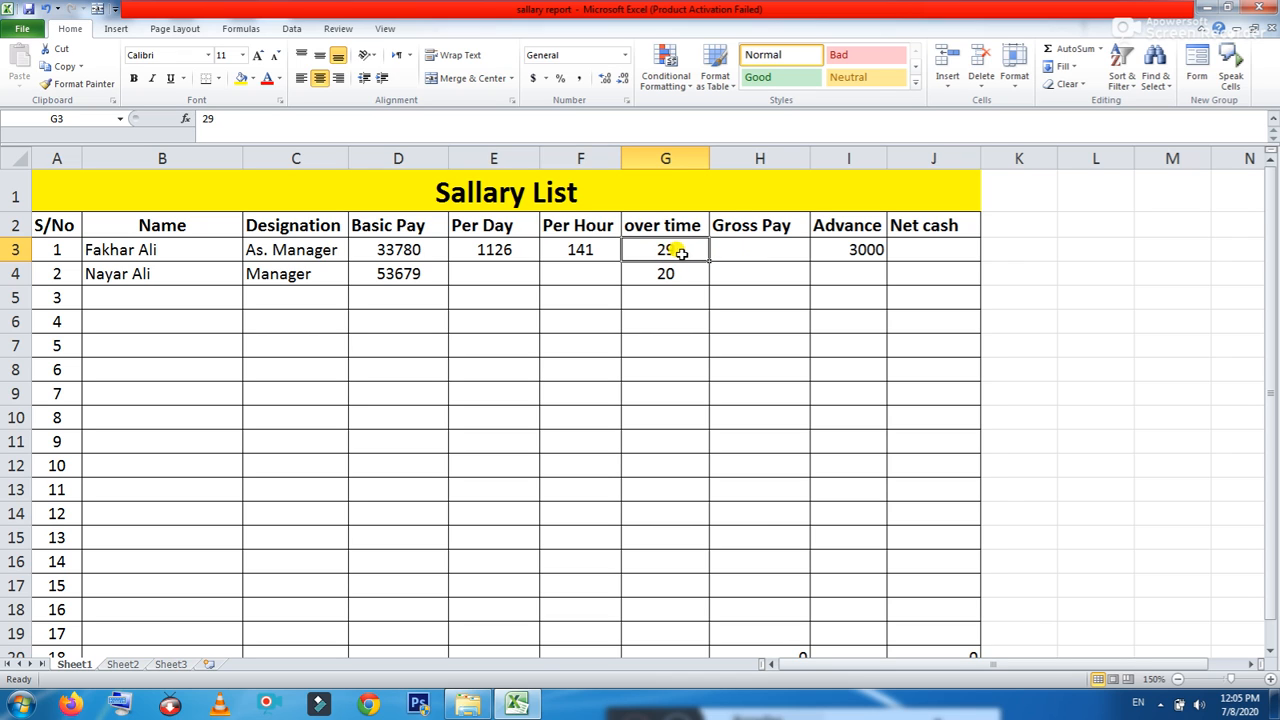
- Enter =SUM(D3+G3*F3) in H3 so the first Gross Pay shows 37861.75
left_click(745, 248)
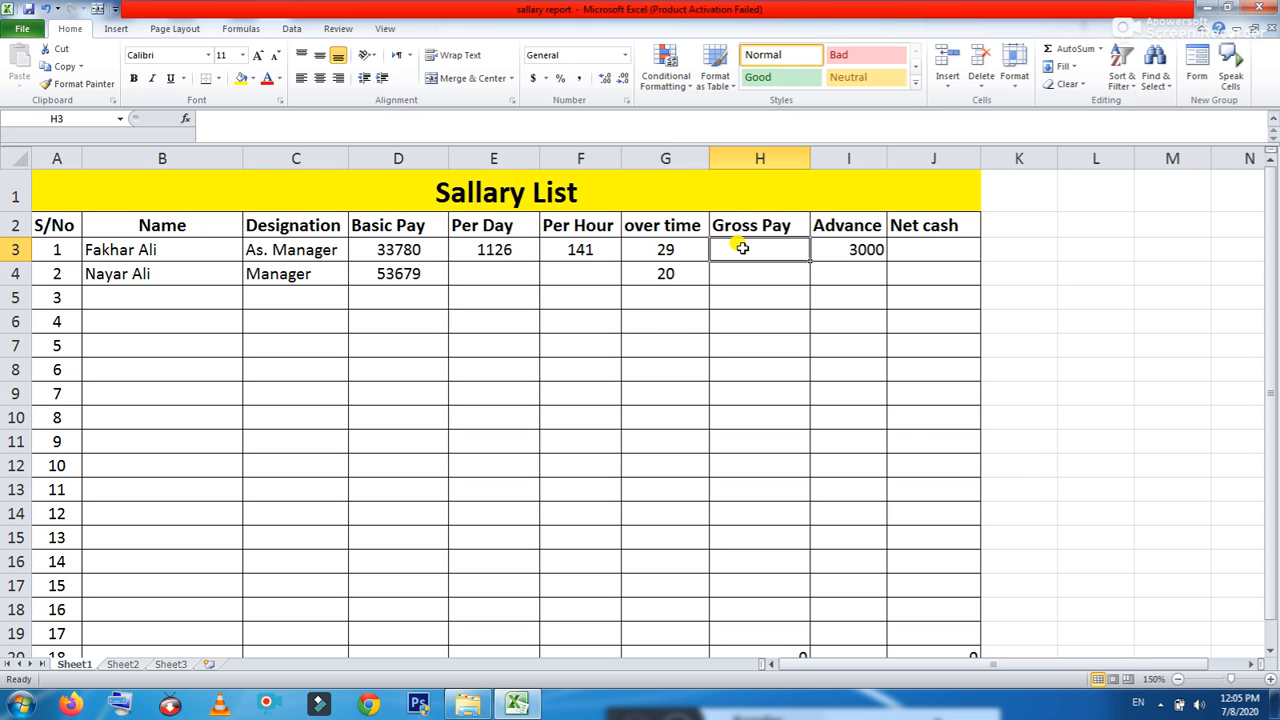
type("=")
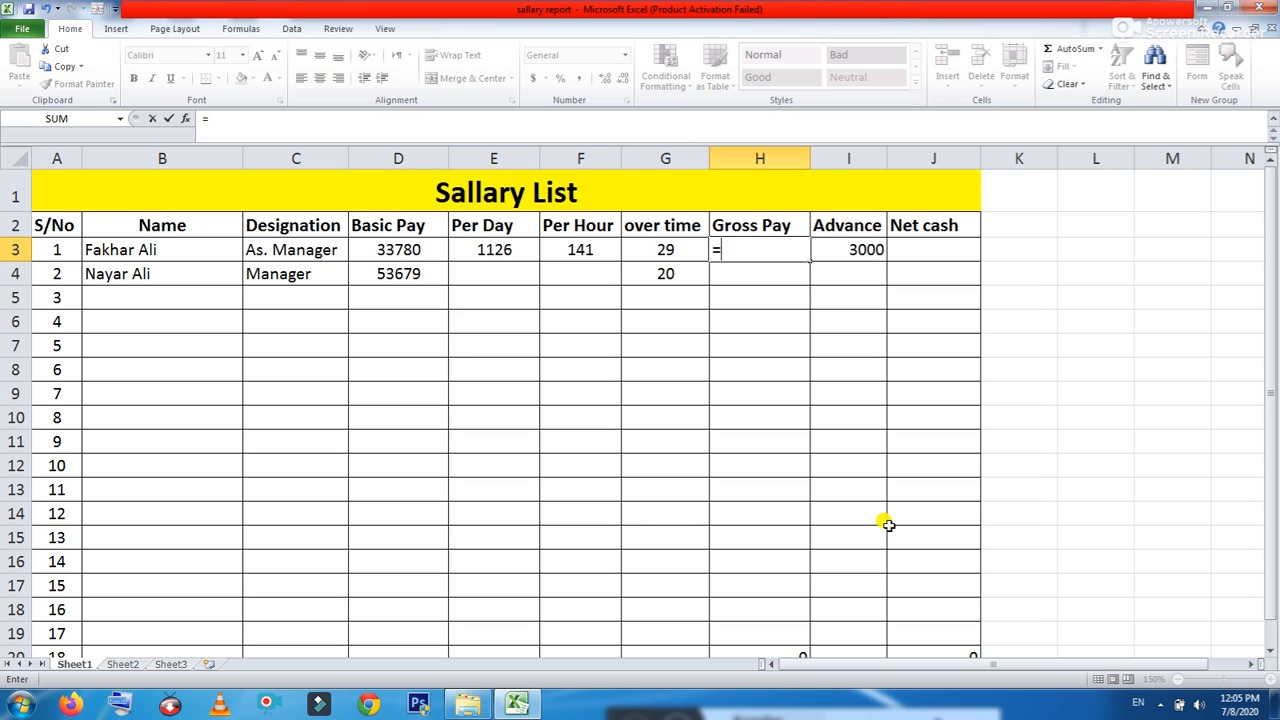
type("sum")
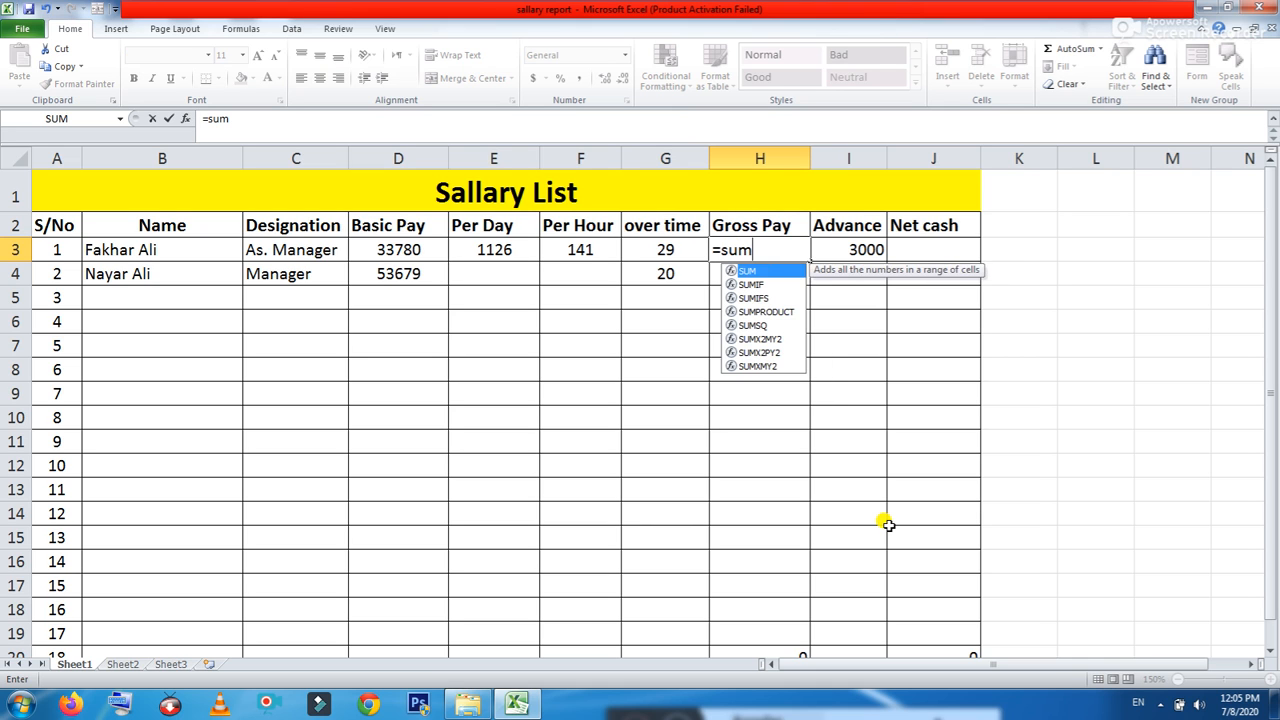
type("(")
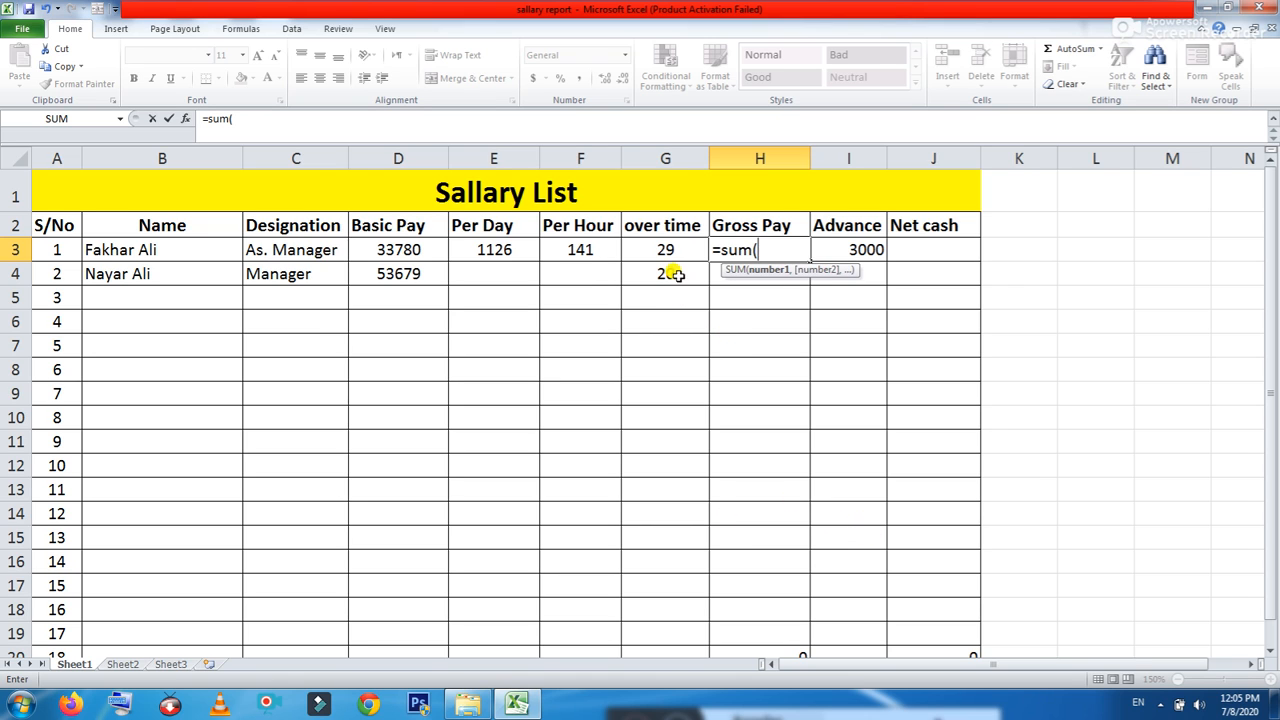
left_click(396, 250)
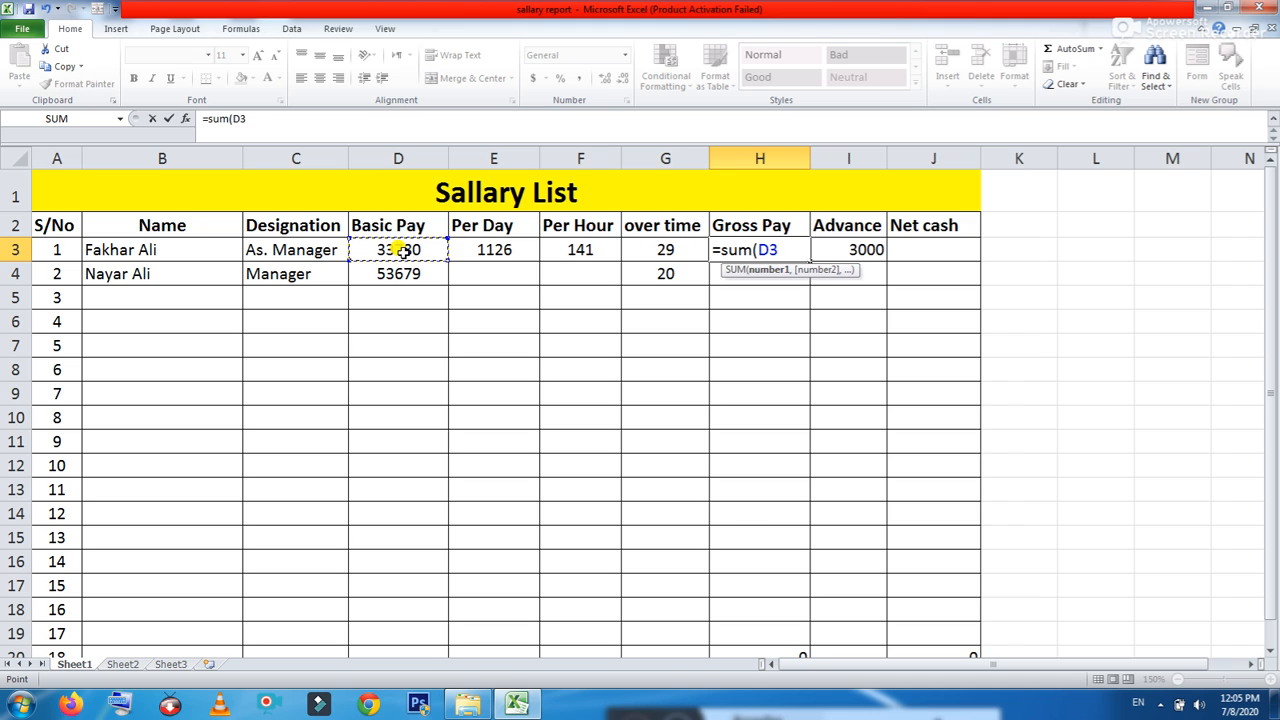
type("+")
left_click(660, 250)
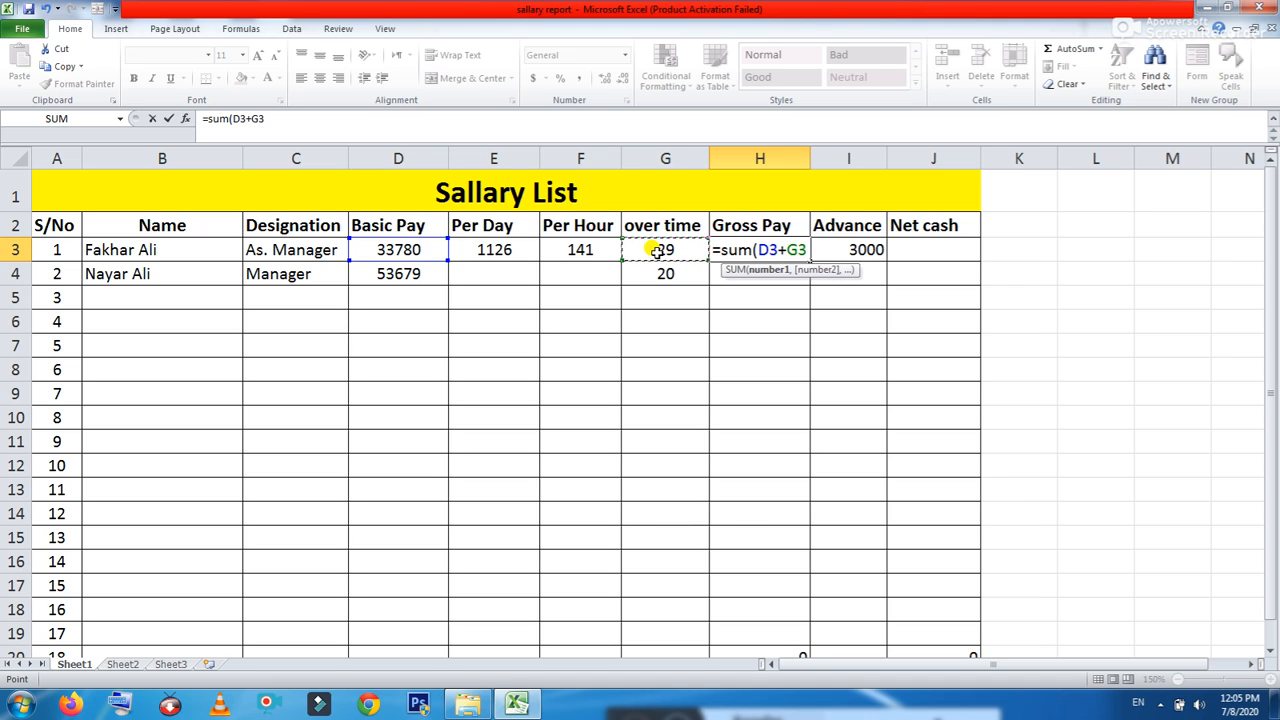
type("*")
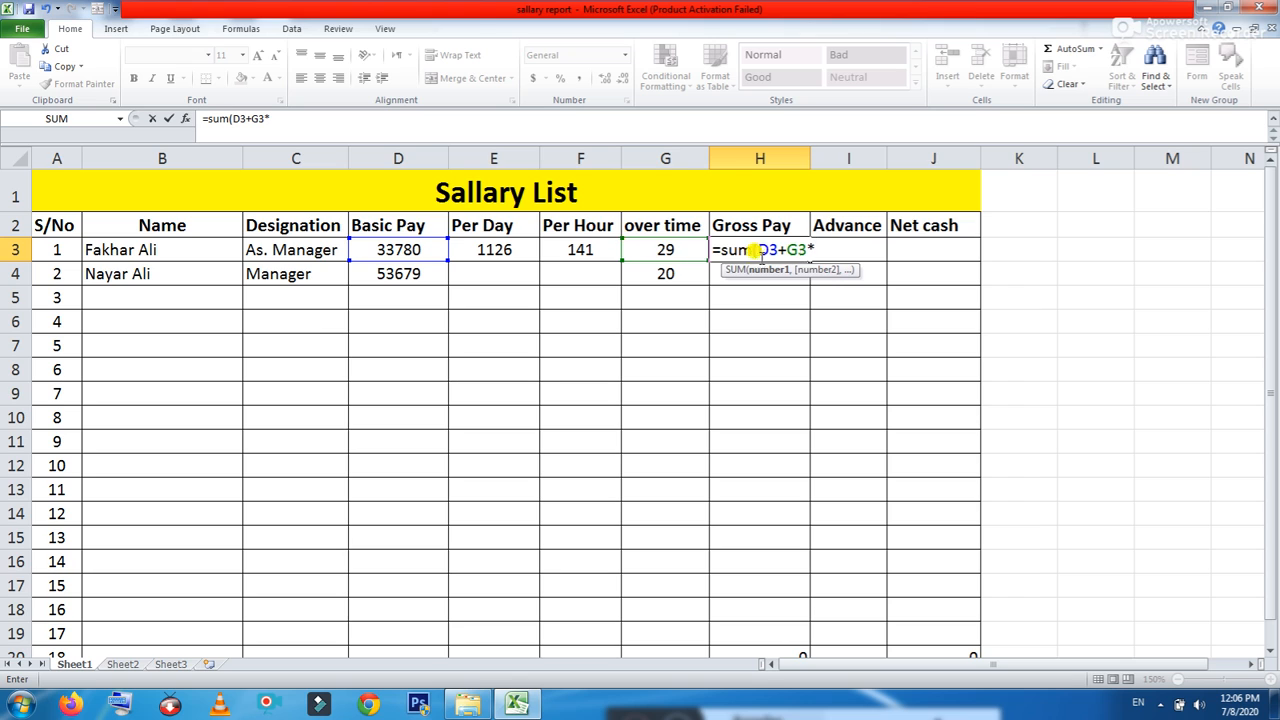
left_click(582, 250)
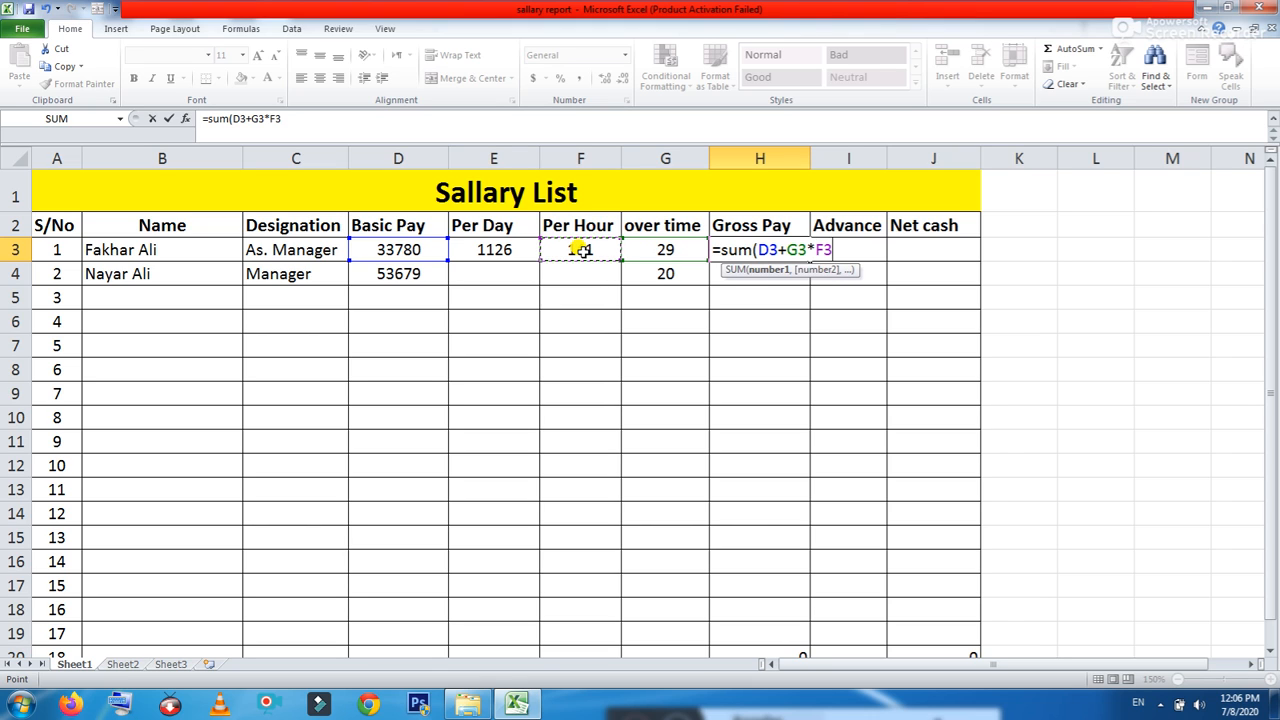
type(")")
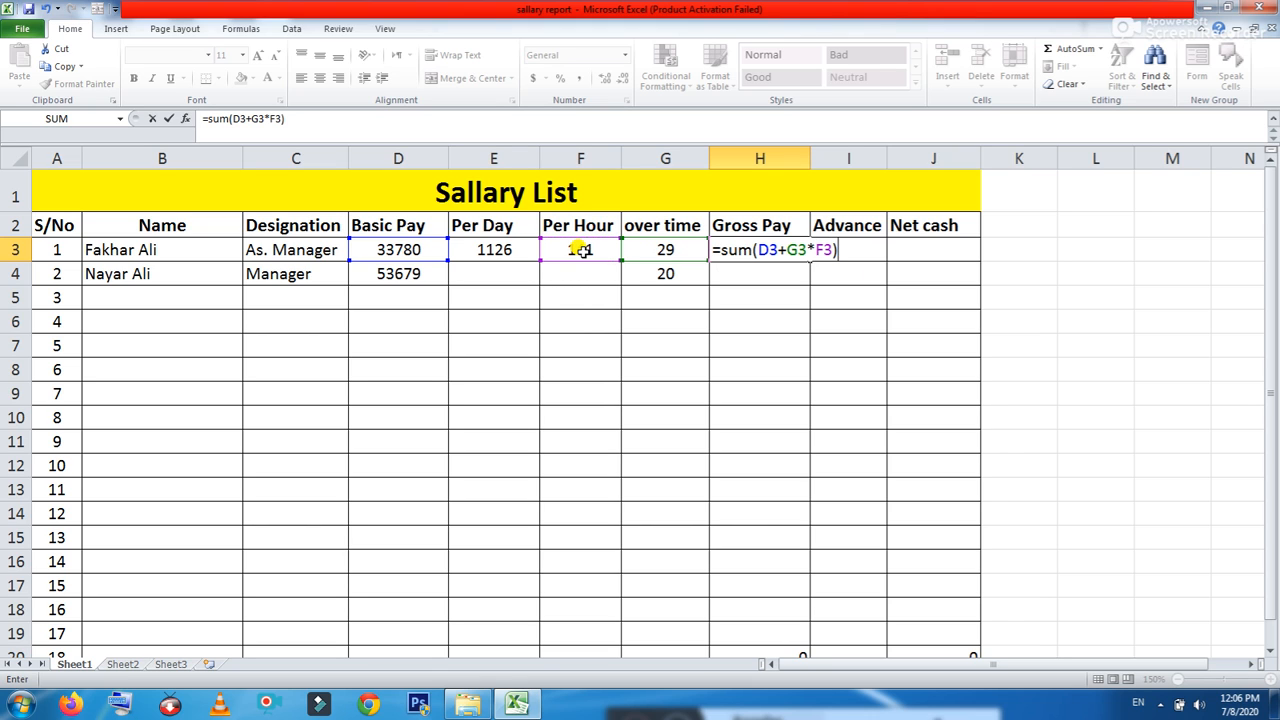
key("Return")
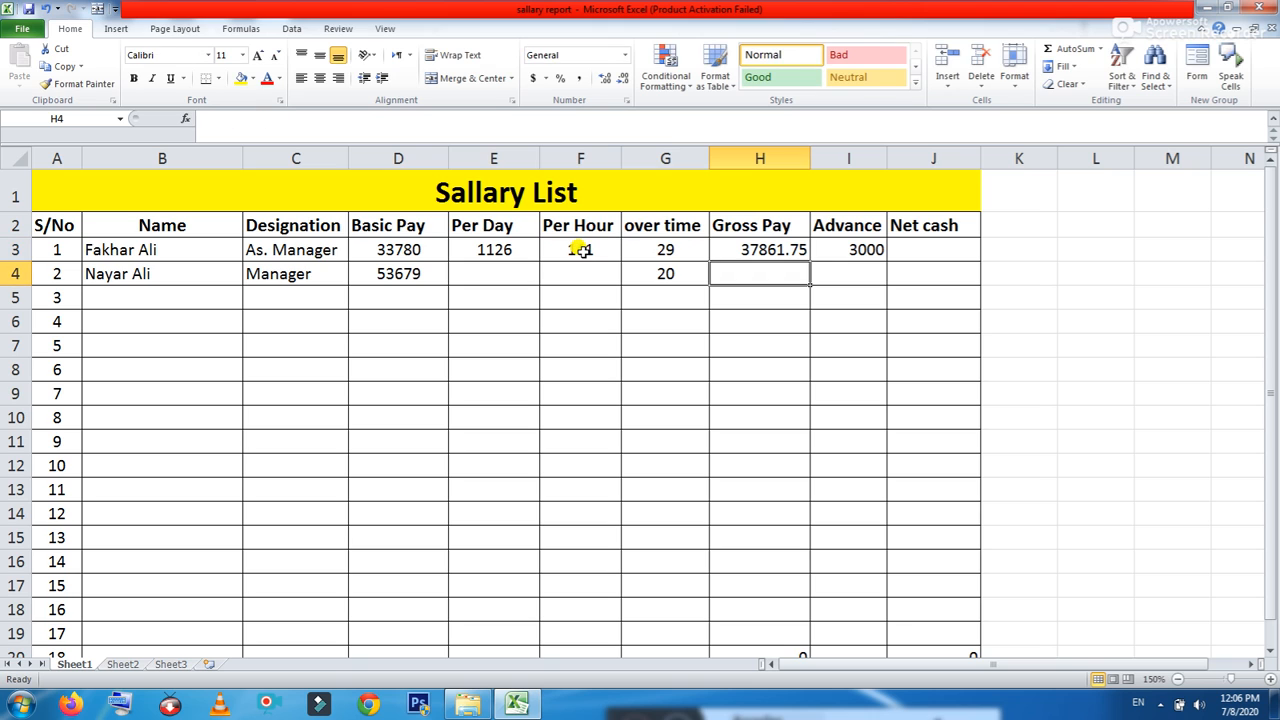
- Enter =SUM(H3-I3) in J3 so the first Net cash shows 34861.75
left_click(773, 250)
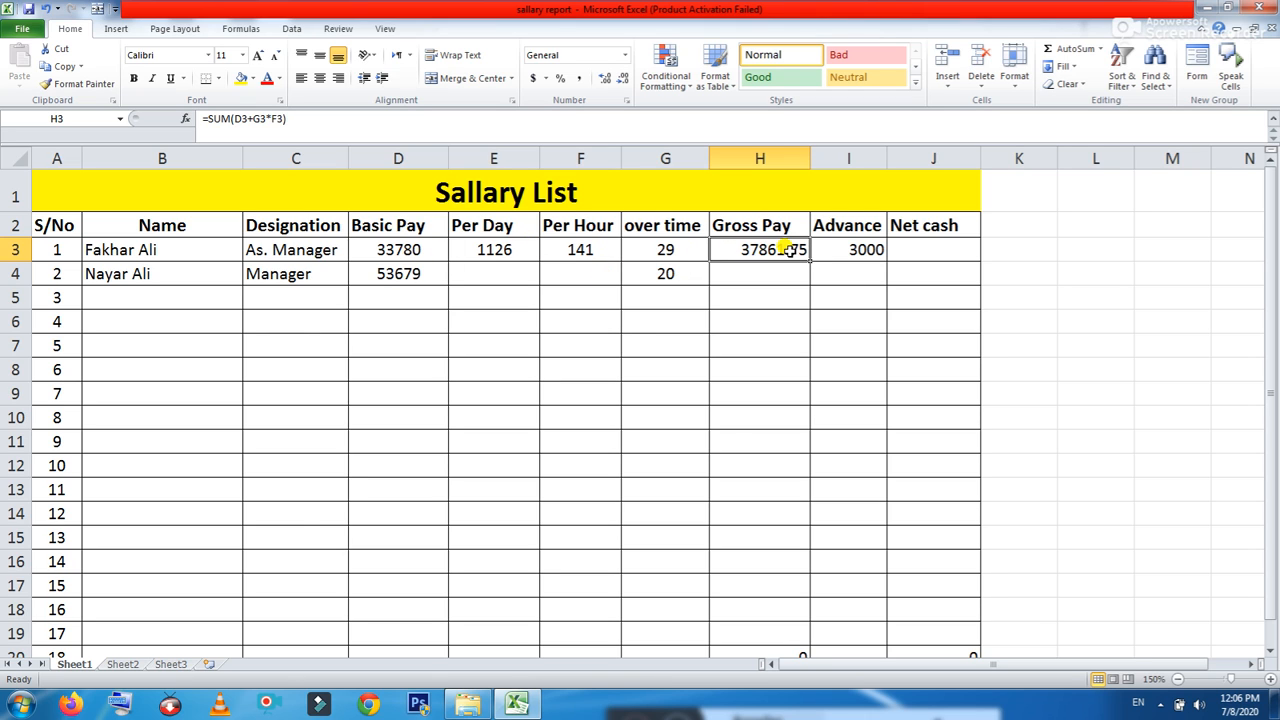
left_click(840, 250)
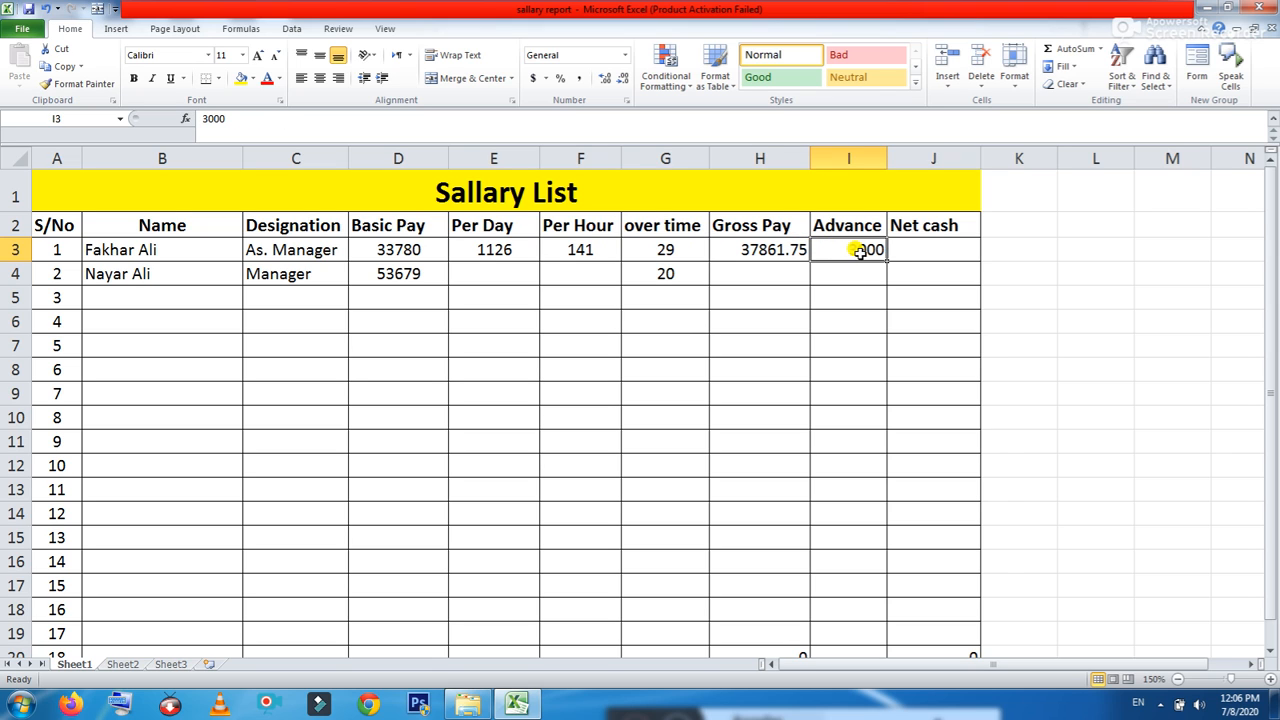
left_click(915, 248)
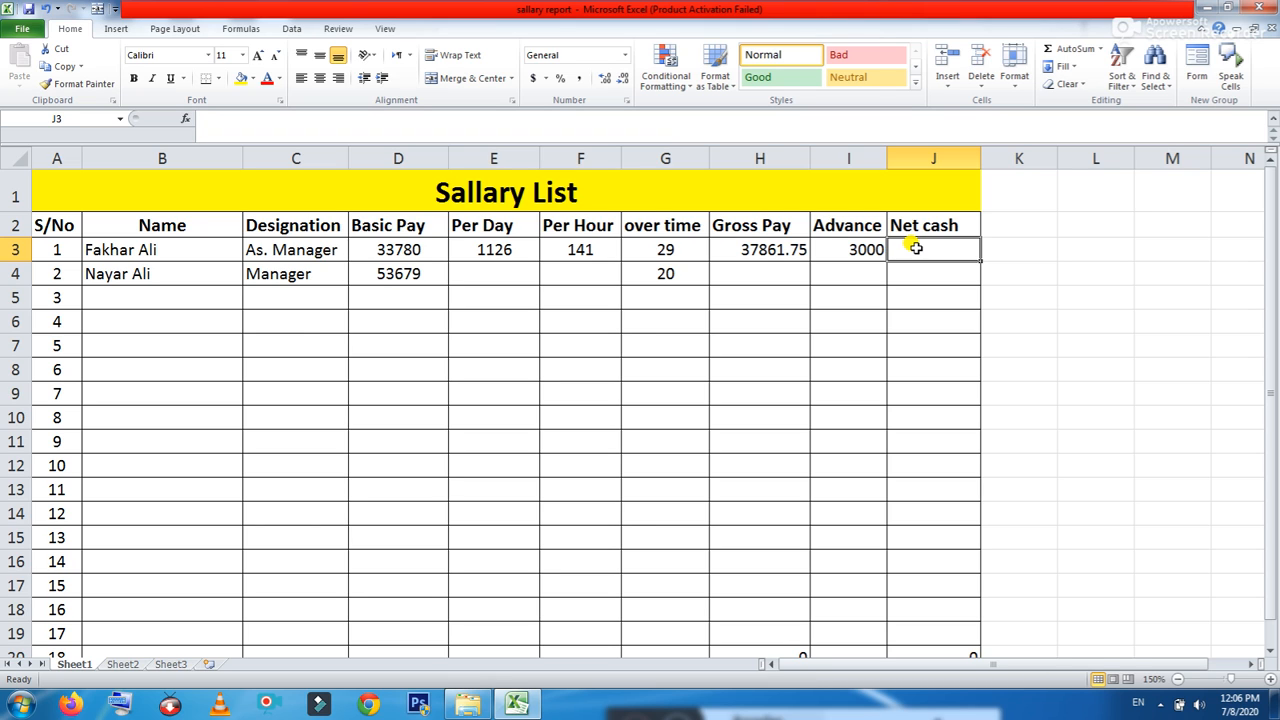
type("=sum(")
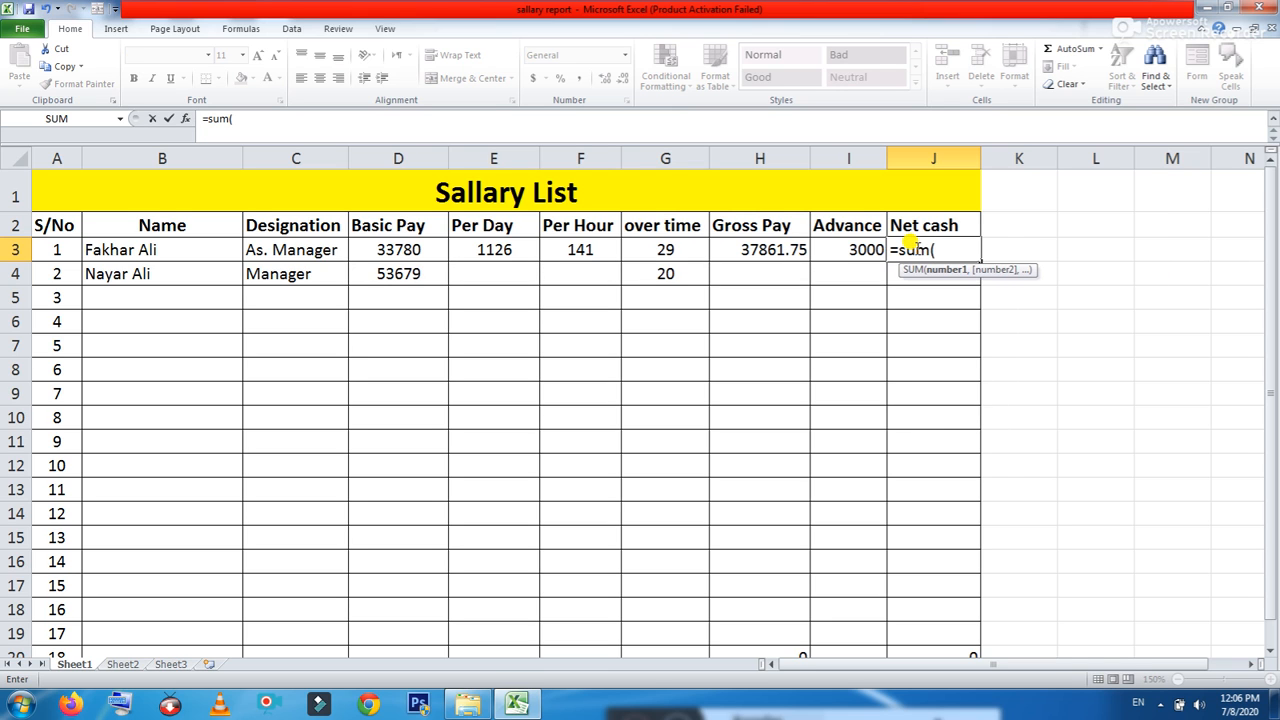
left_click(741, 250)
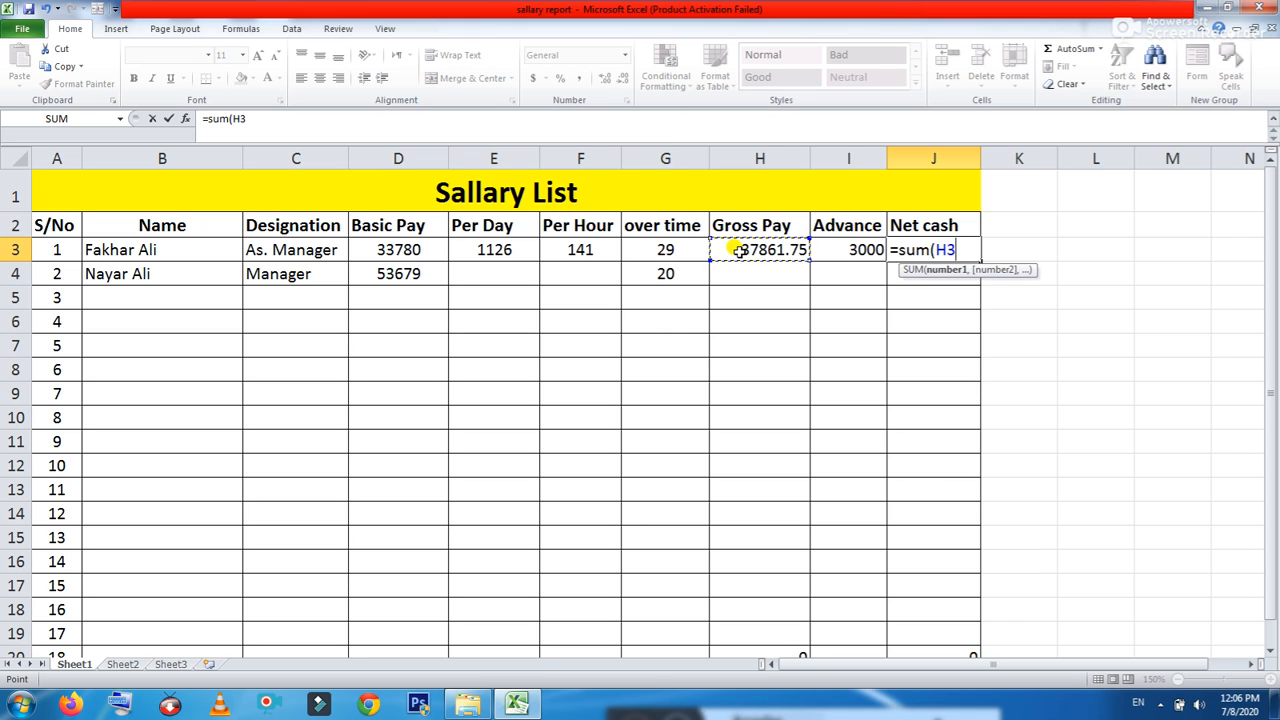
type("-")
left_click(845, 251)
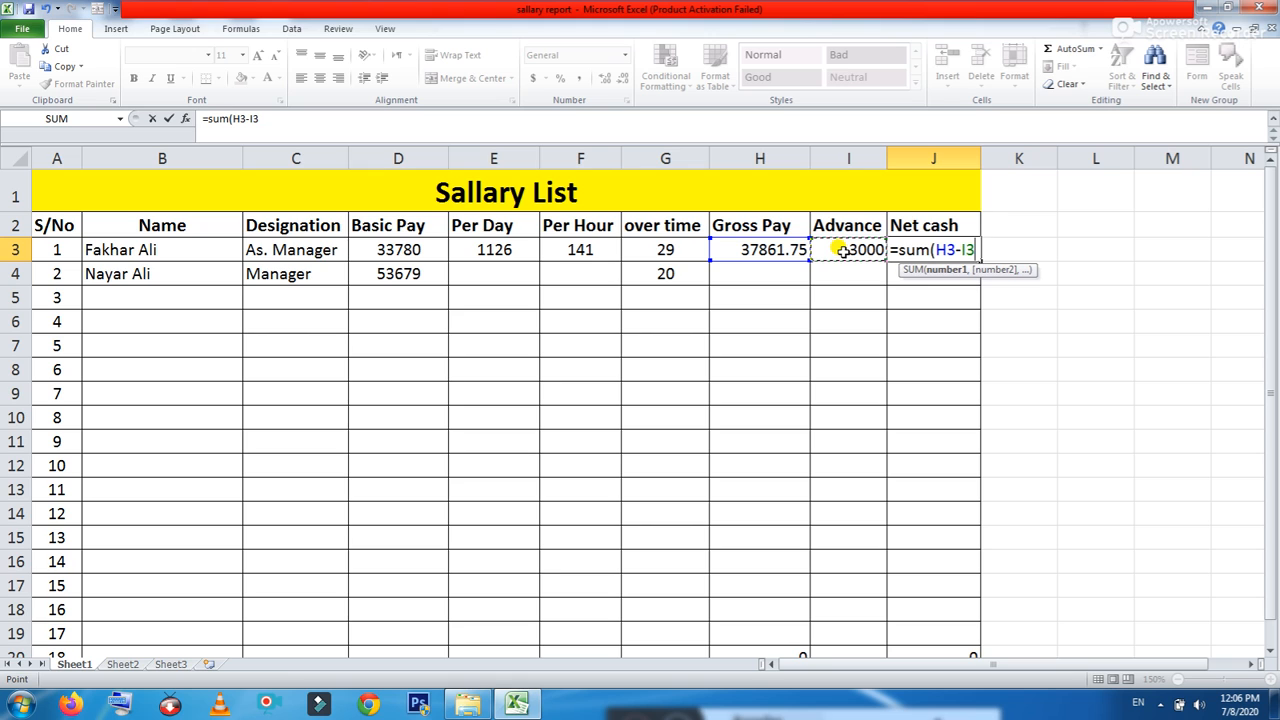
type(")")
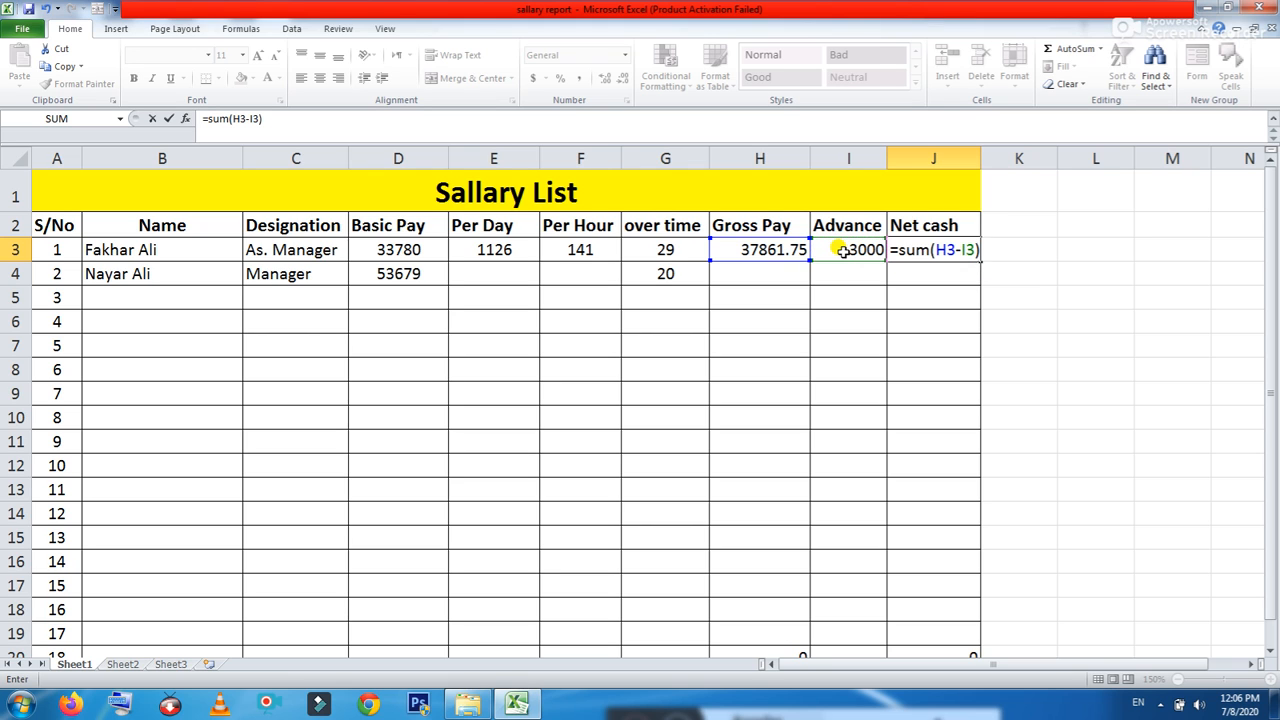
key("Return")
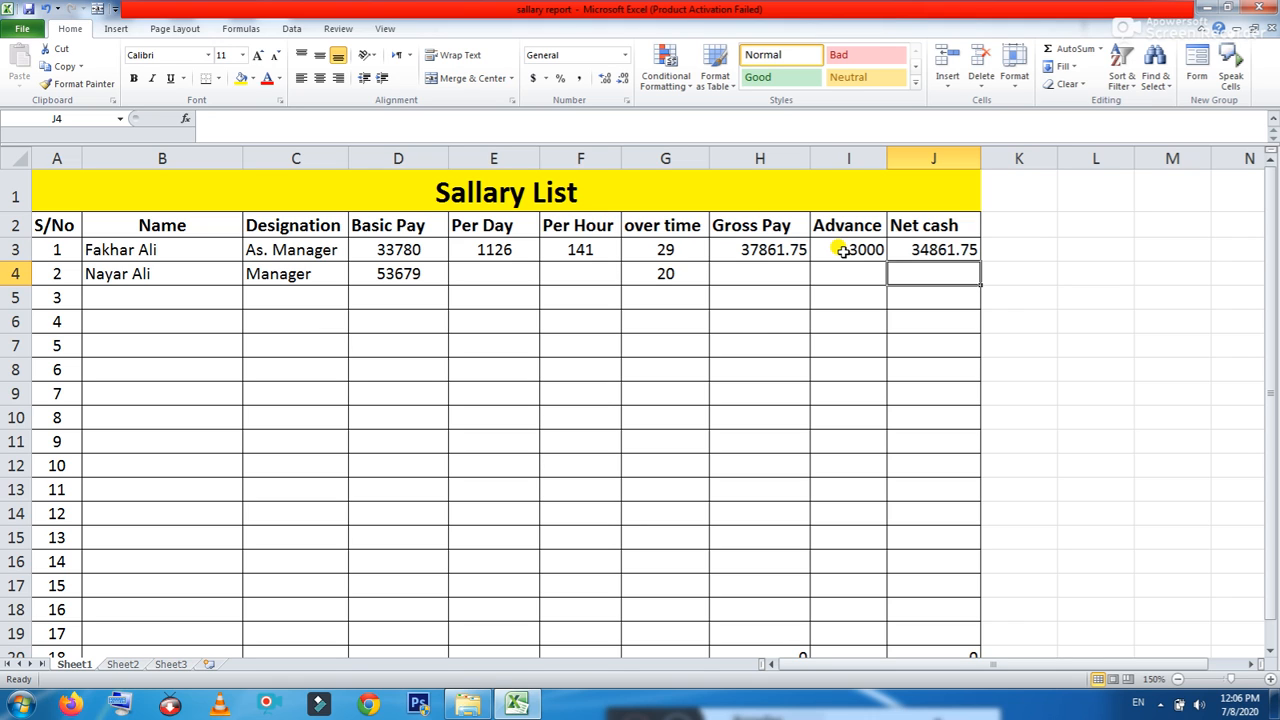
left_click(912, 252)
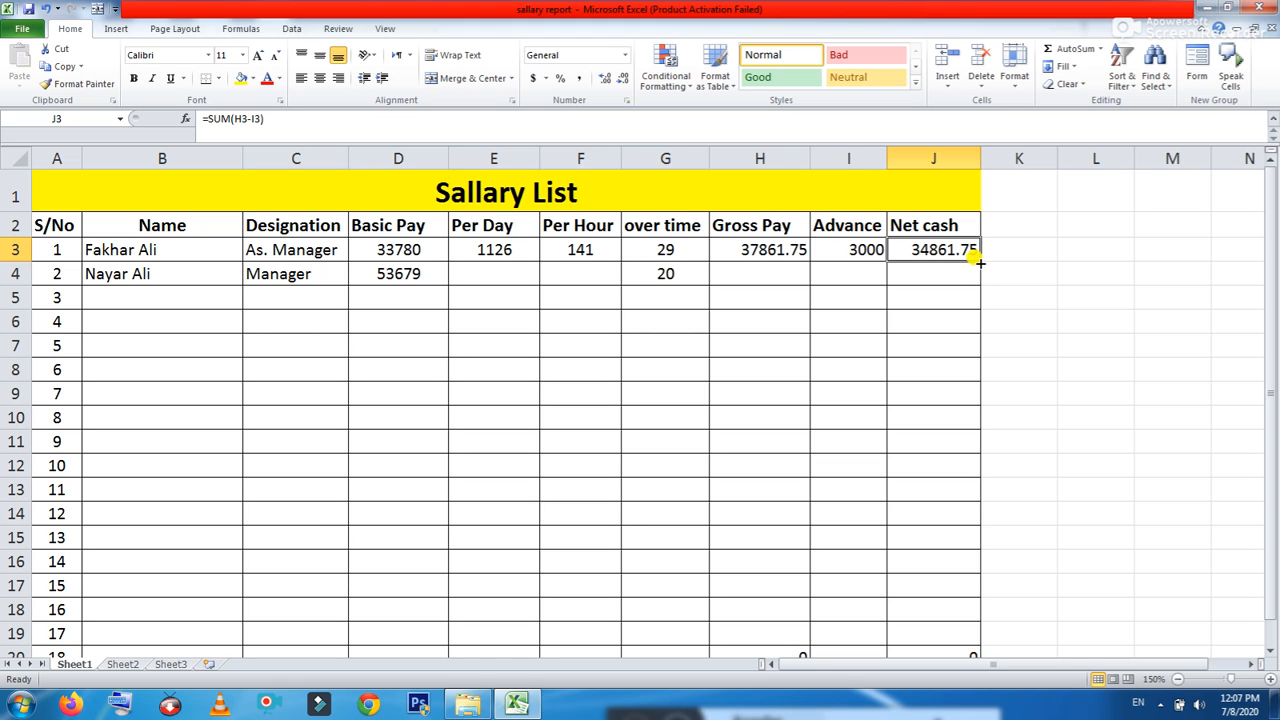
- Fill the J3, H3, F3 and E3 formulas down to about row 19
left_click_drag(980, 262, 980, 640)
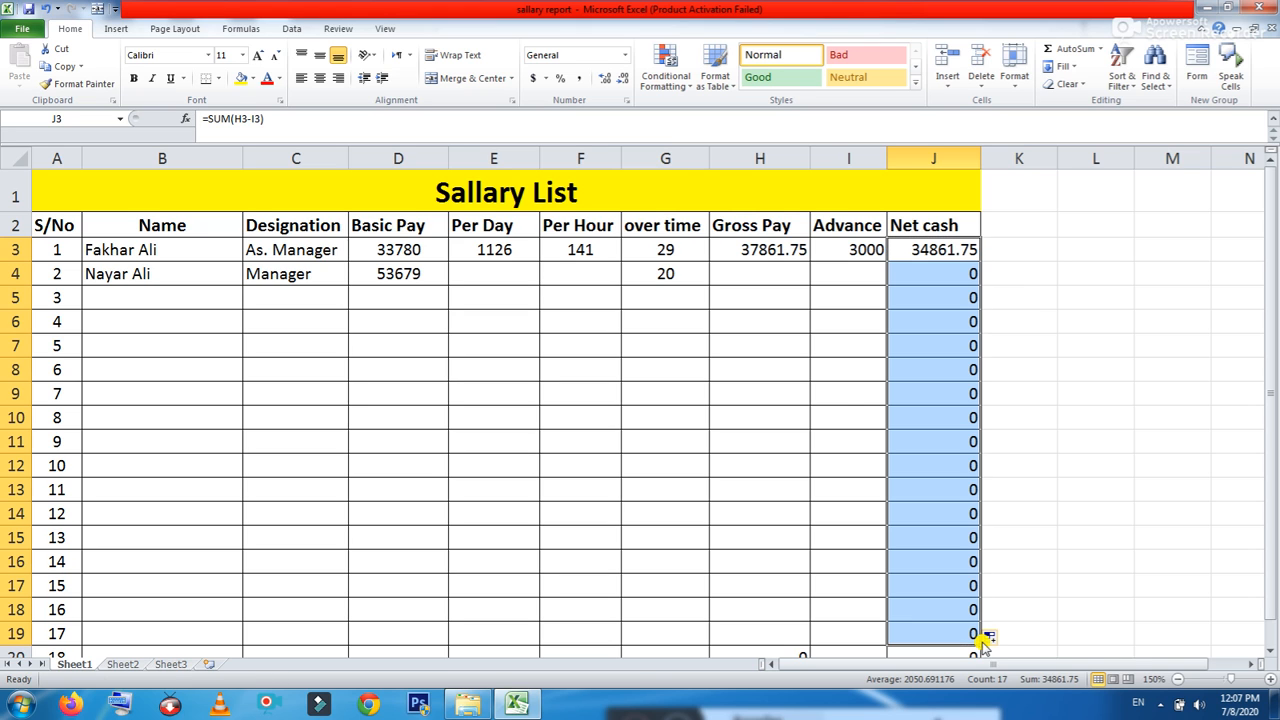
left_click(775, 251)
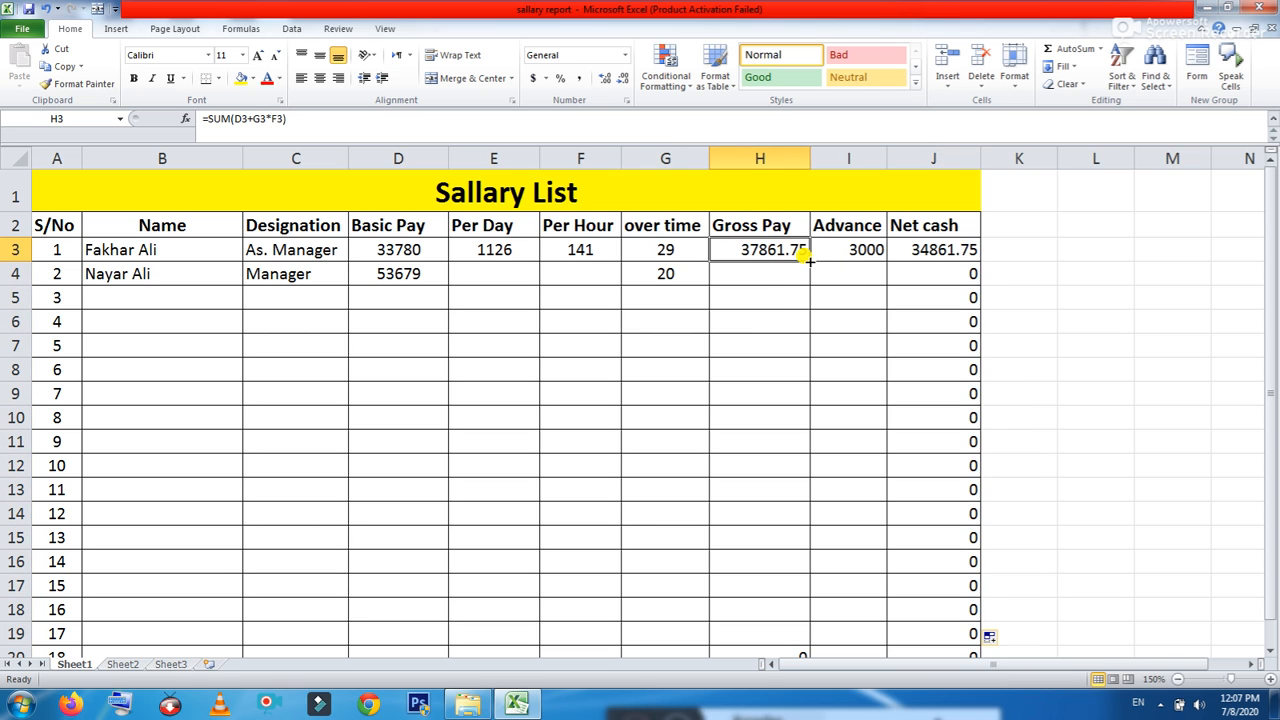
left_click_drag(808, 258, 818, 633)
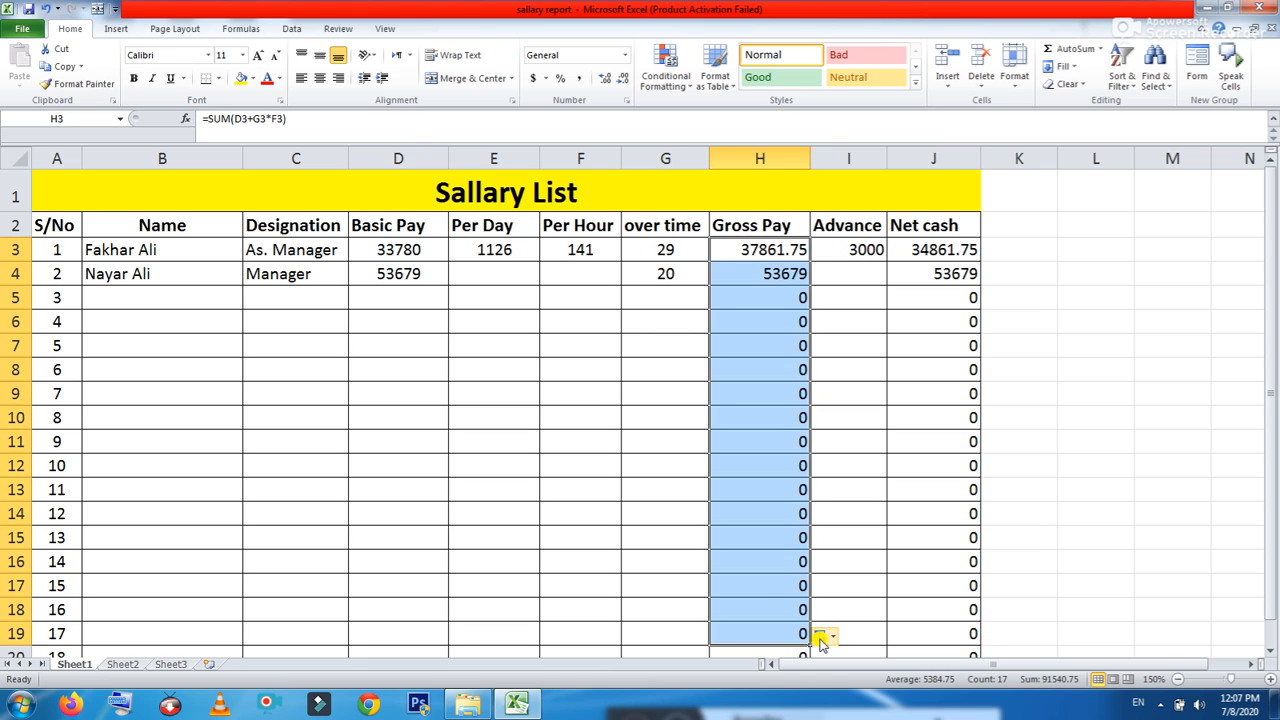
left_click(586, 251)
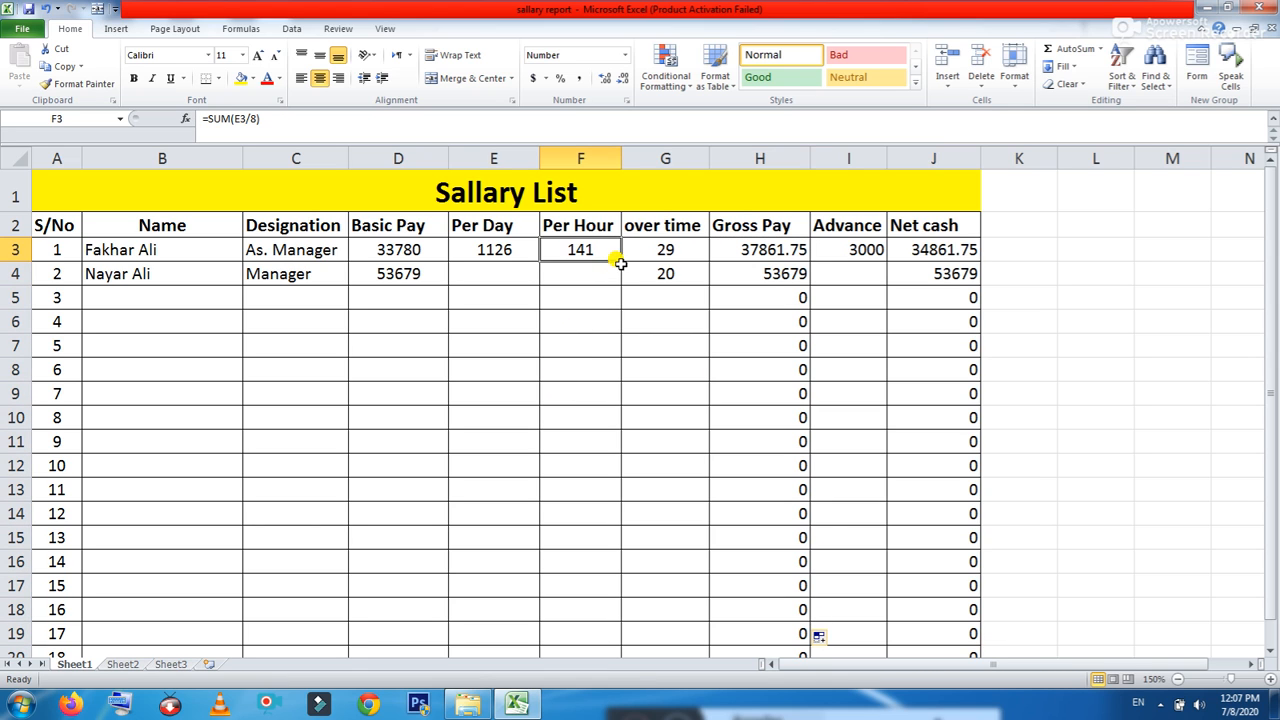
left_click_drag(612, 268, 608, 396)
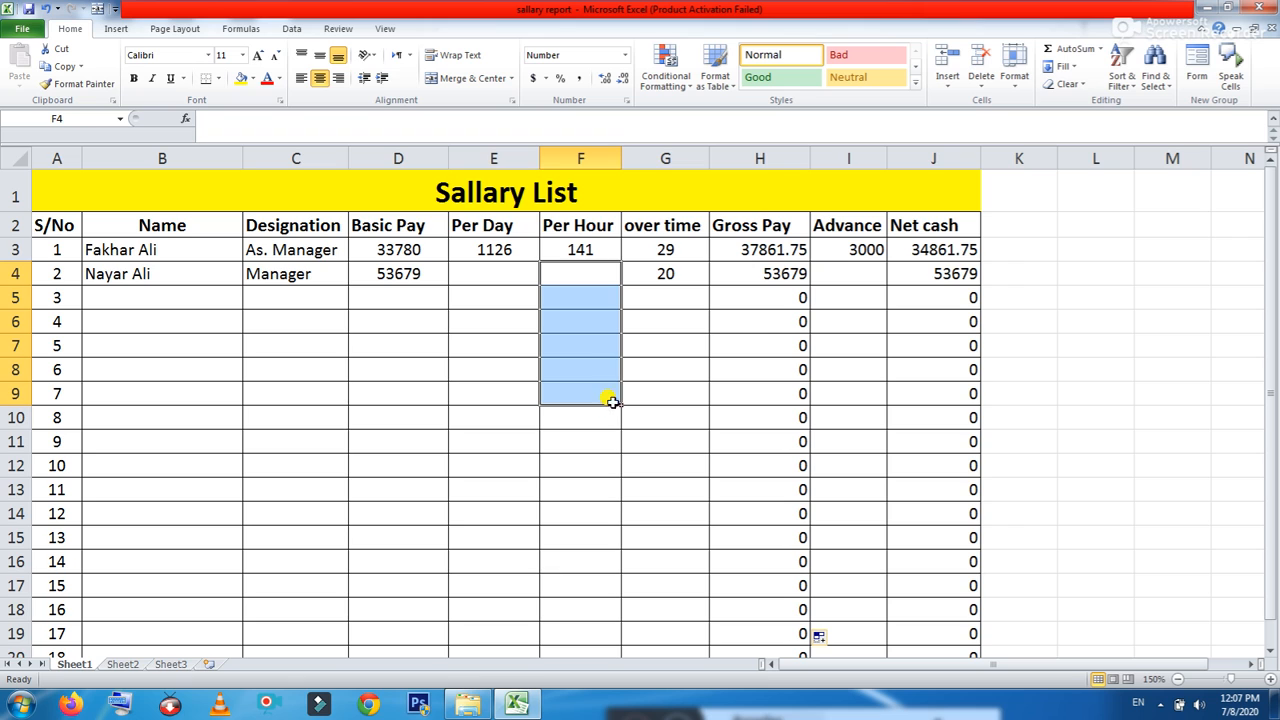
left_click(597, 252)
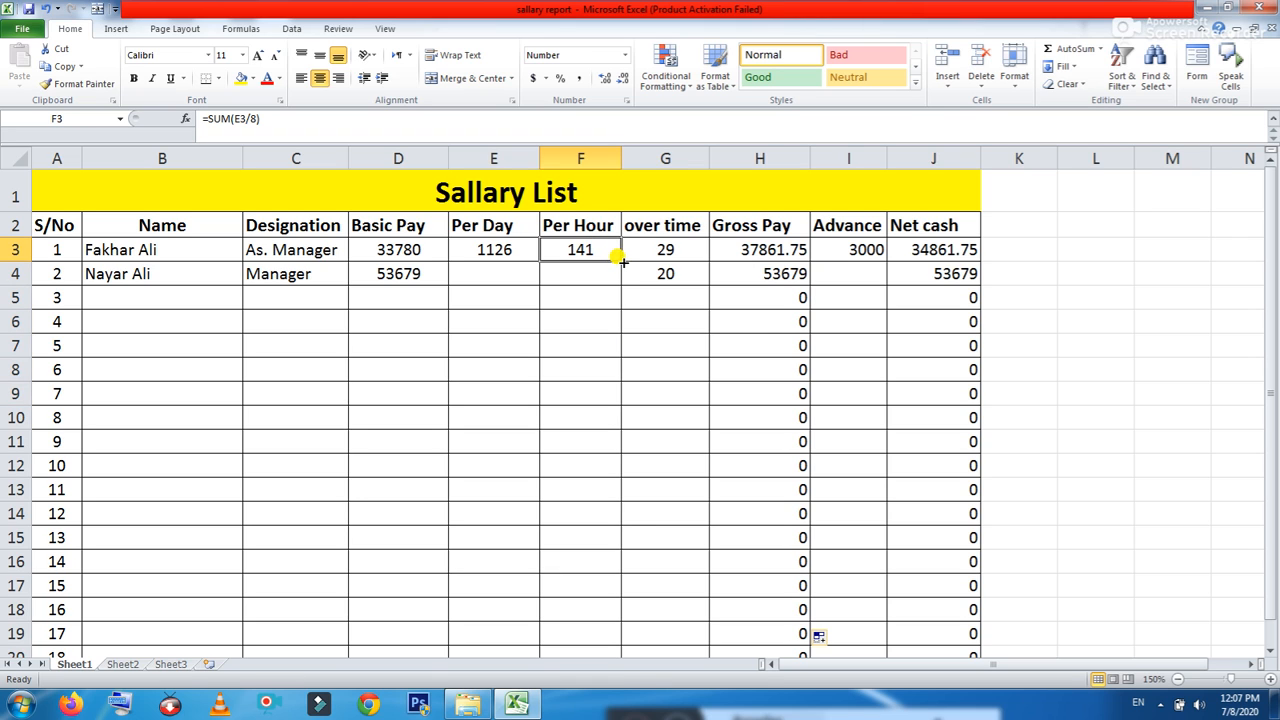
left_click_drag(620, 258, 603, 632)
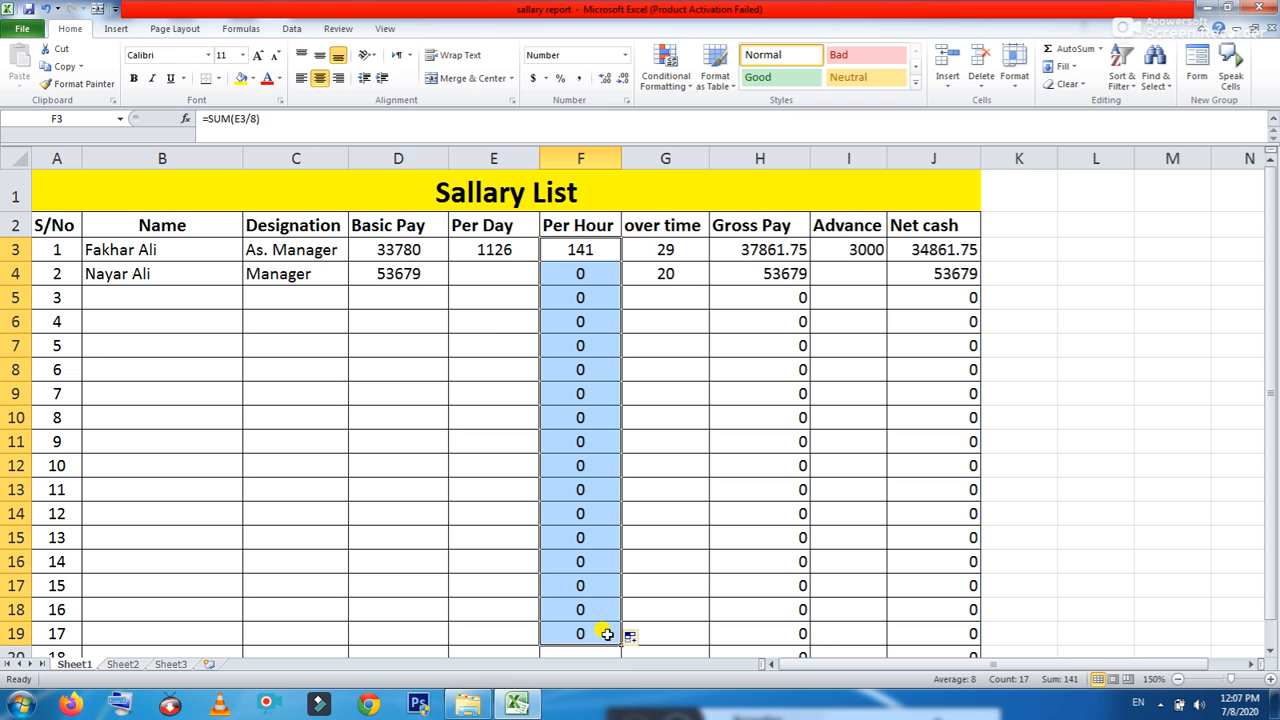
left_click(509, 251)
left_click_drag(537, 261, 491, 622)
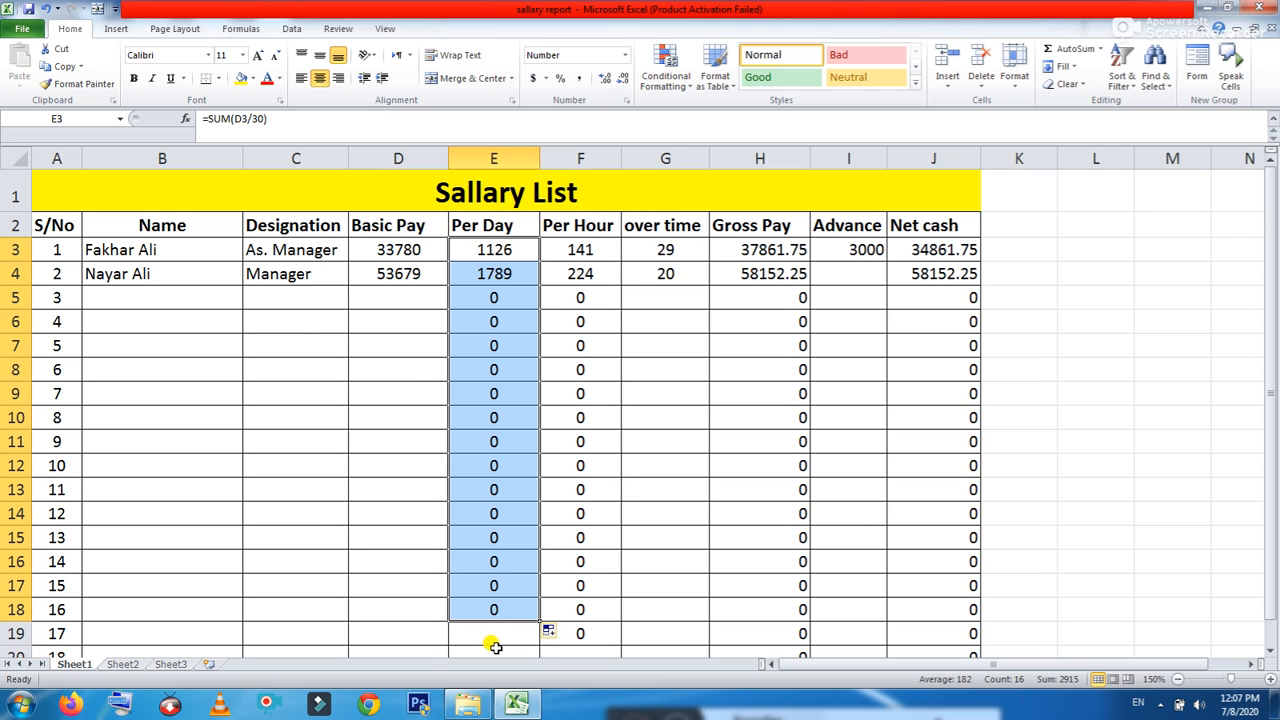
left_click(168, 293)
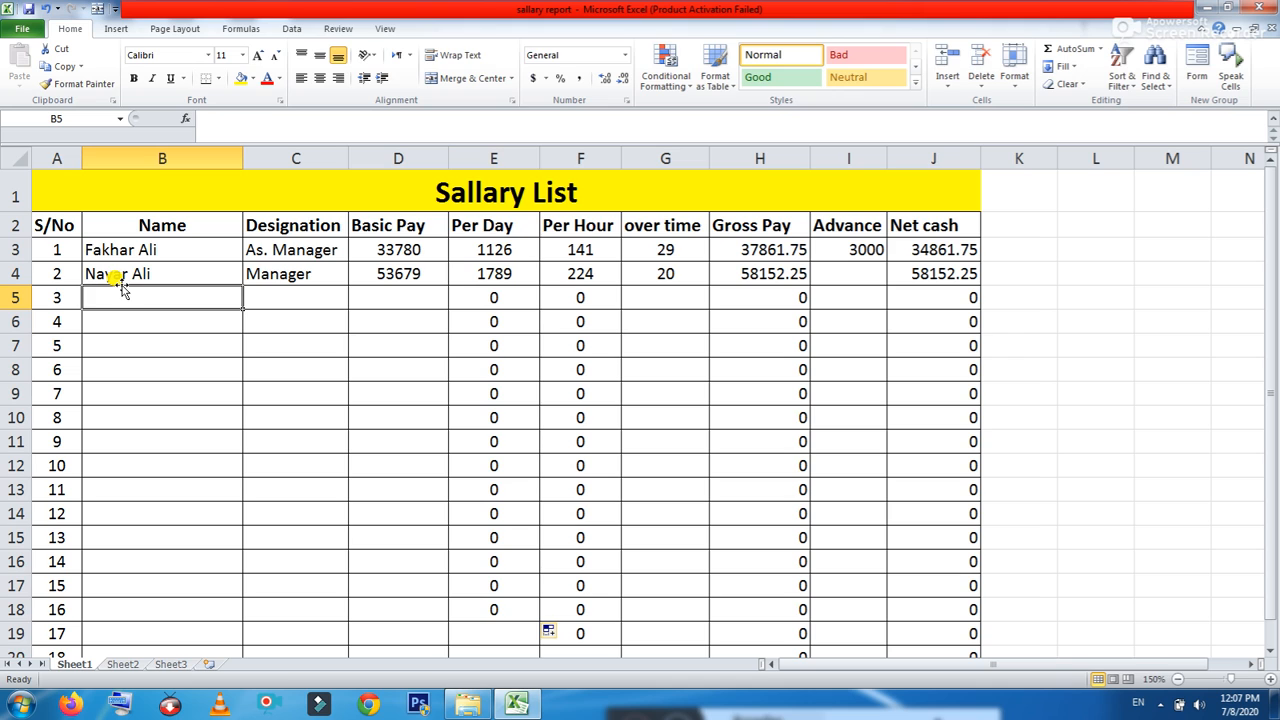
- Enter the third employee's name, designation c/o and Basic Pay 40000 in row 5
type("Wahid")
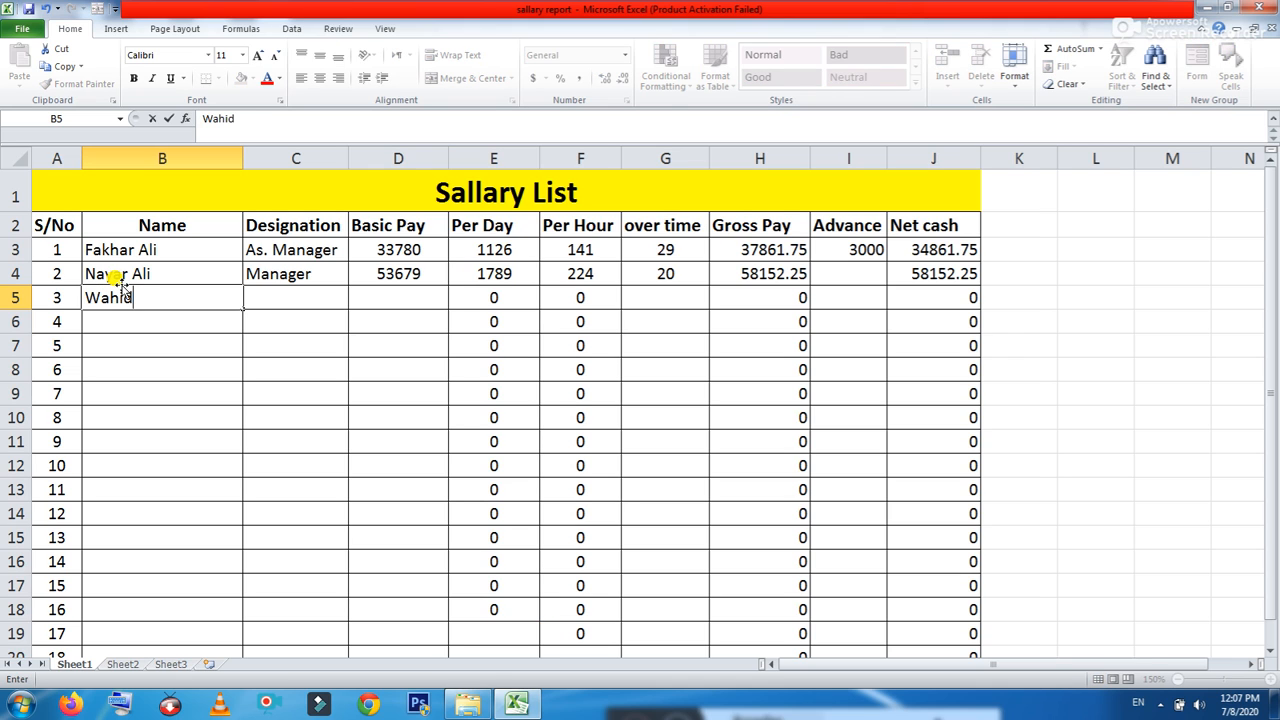
type(" ali")
key("Tab")
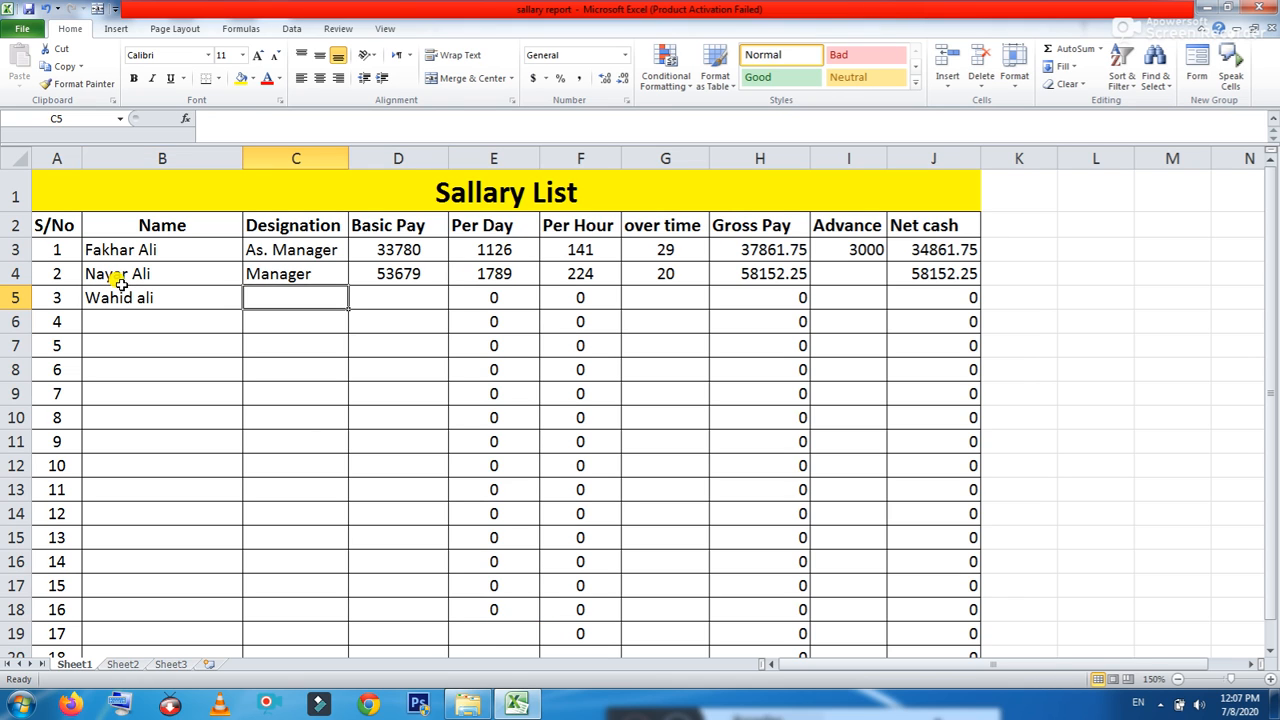
type("c")
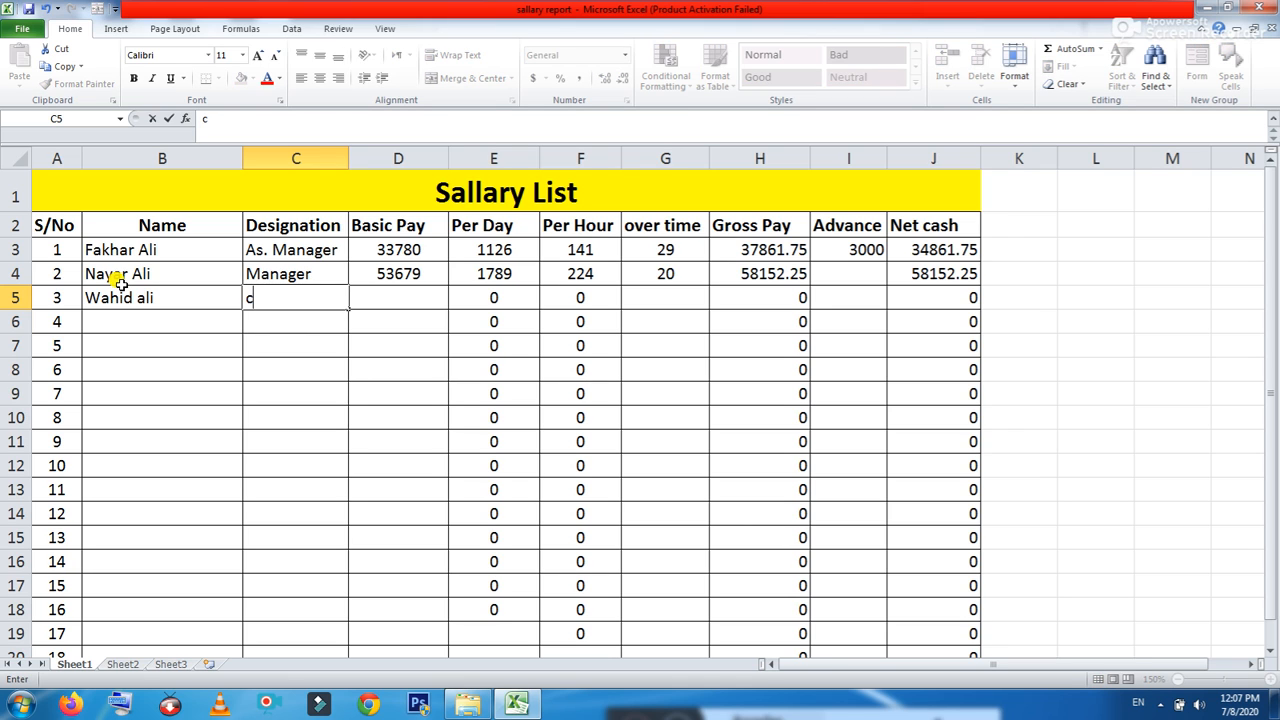
type("/o")
key("Tab")
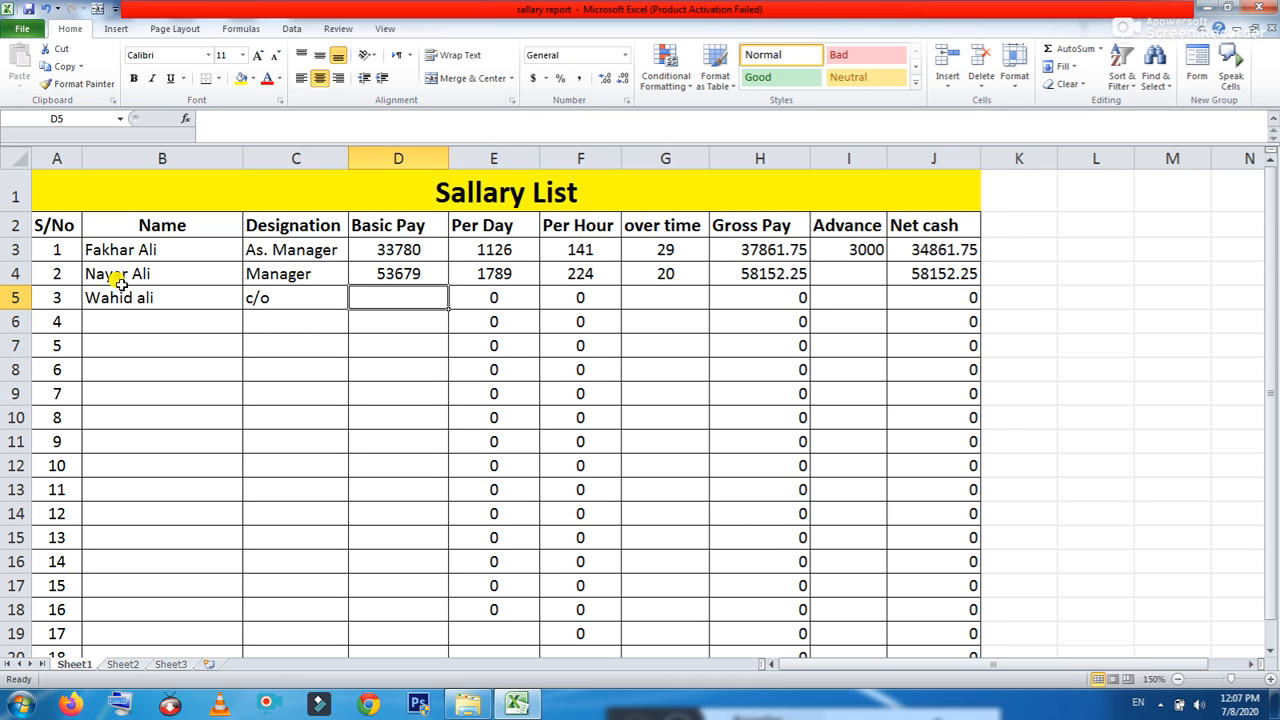
type("400")
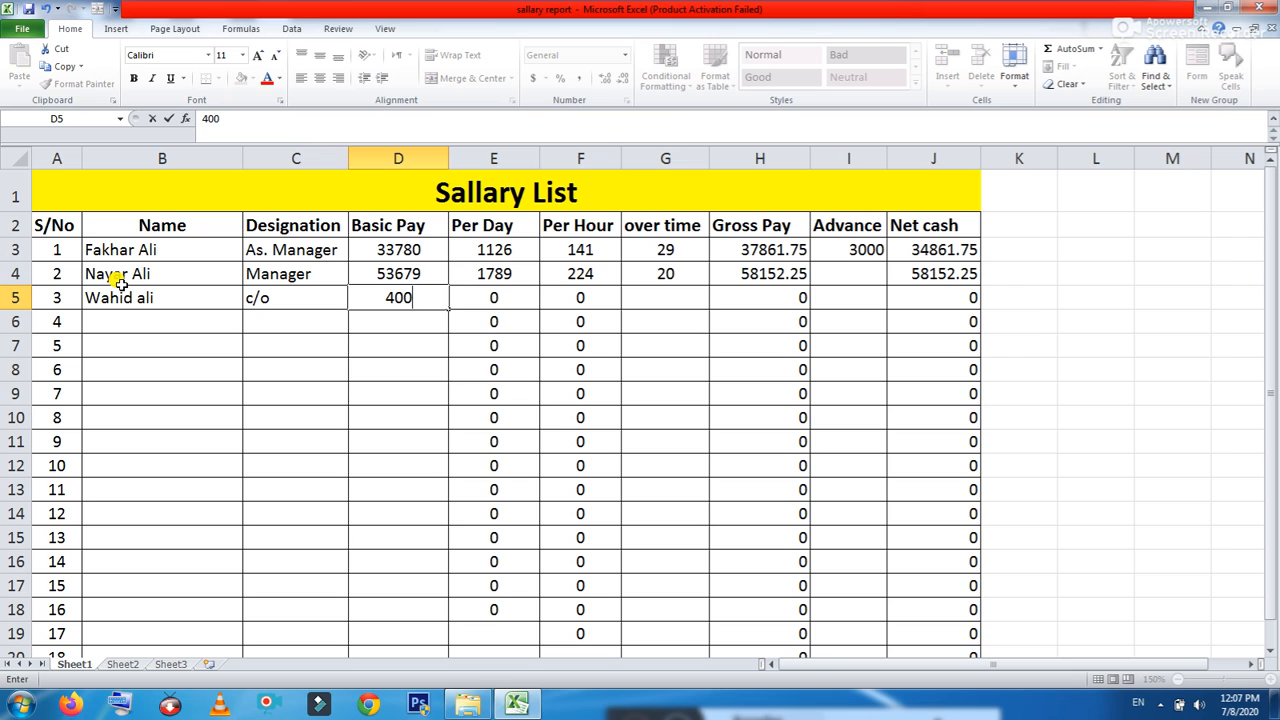
type("00")
key("Tab")
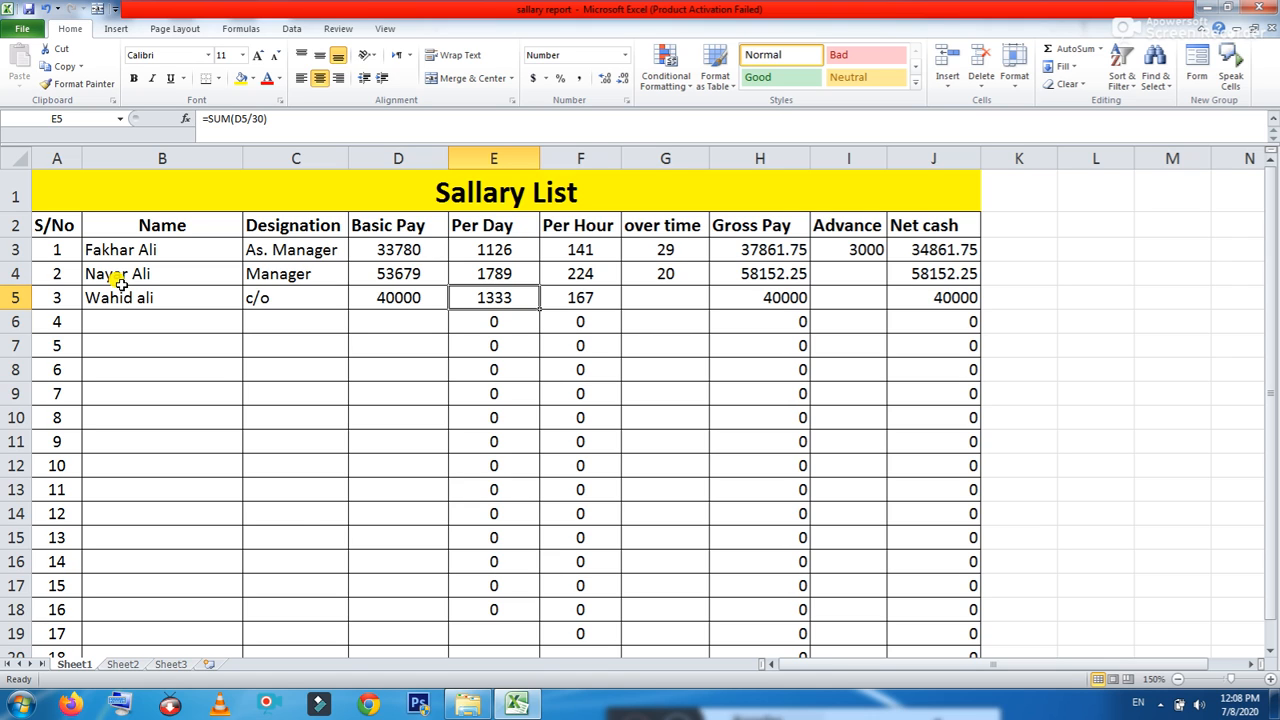
- Enter 22 overtime hours in G5 for the third employee
left_click(656, 300)
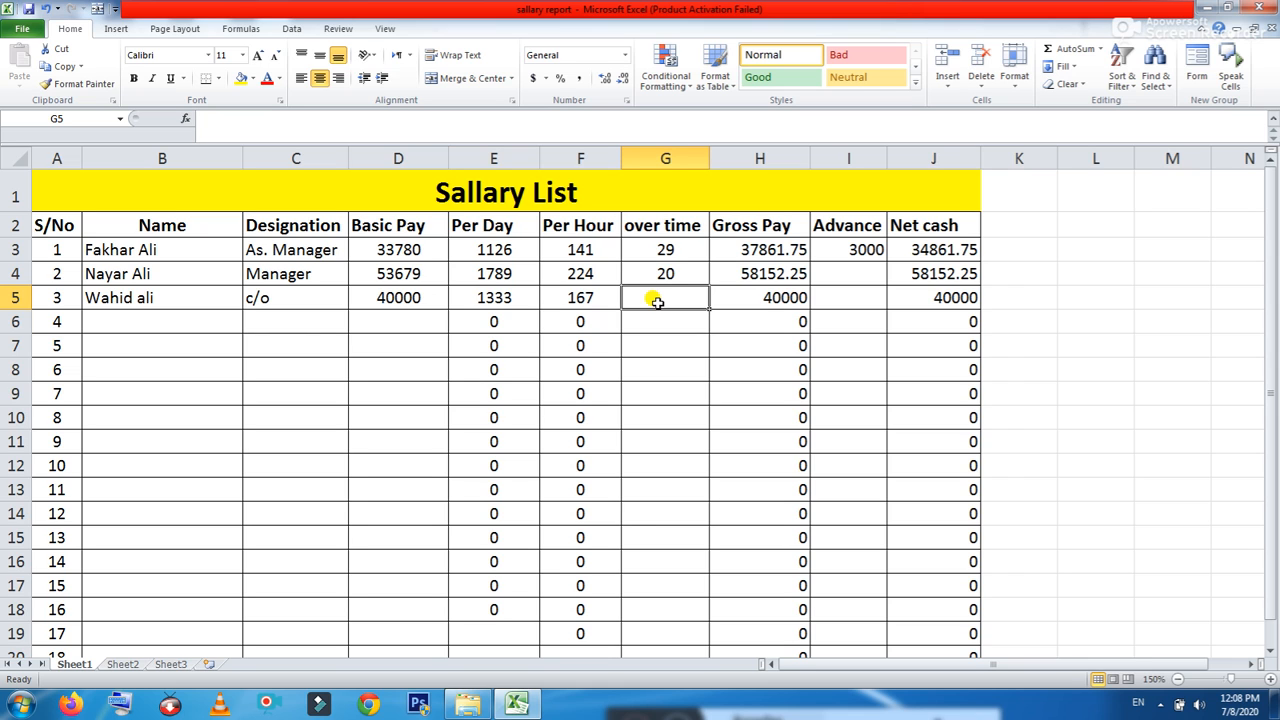
type("22")
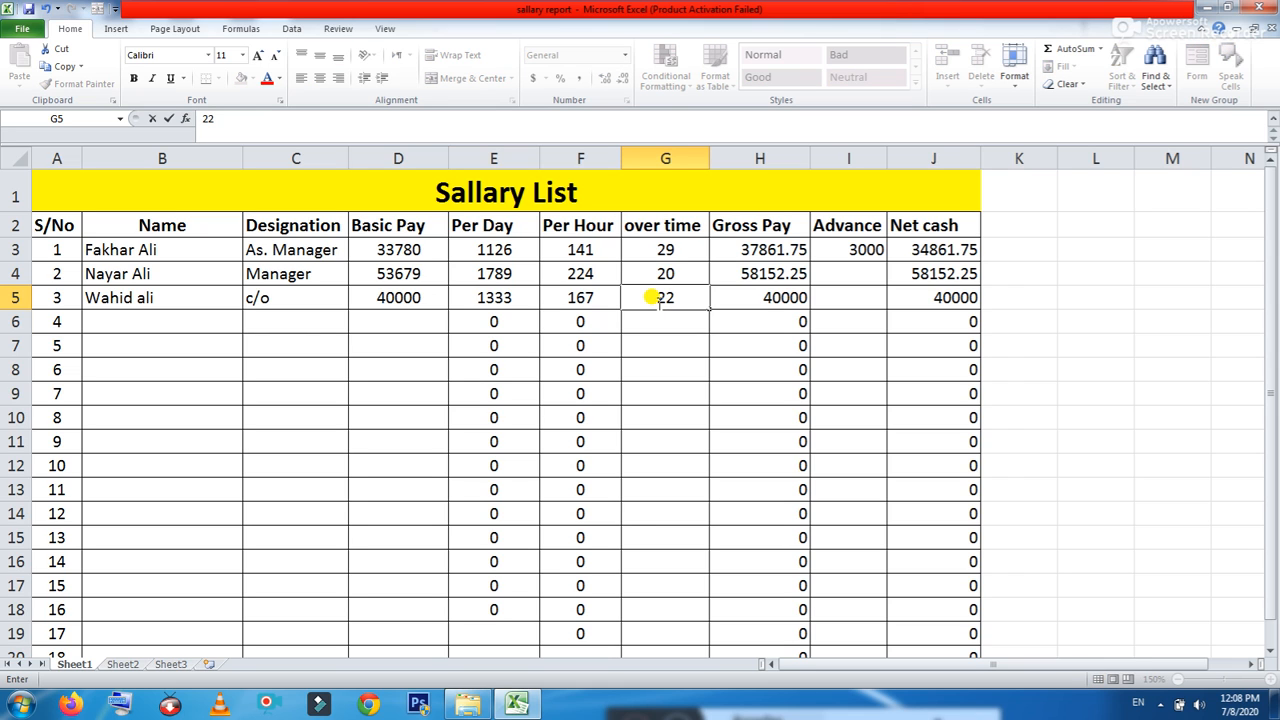
key("Return")
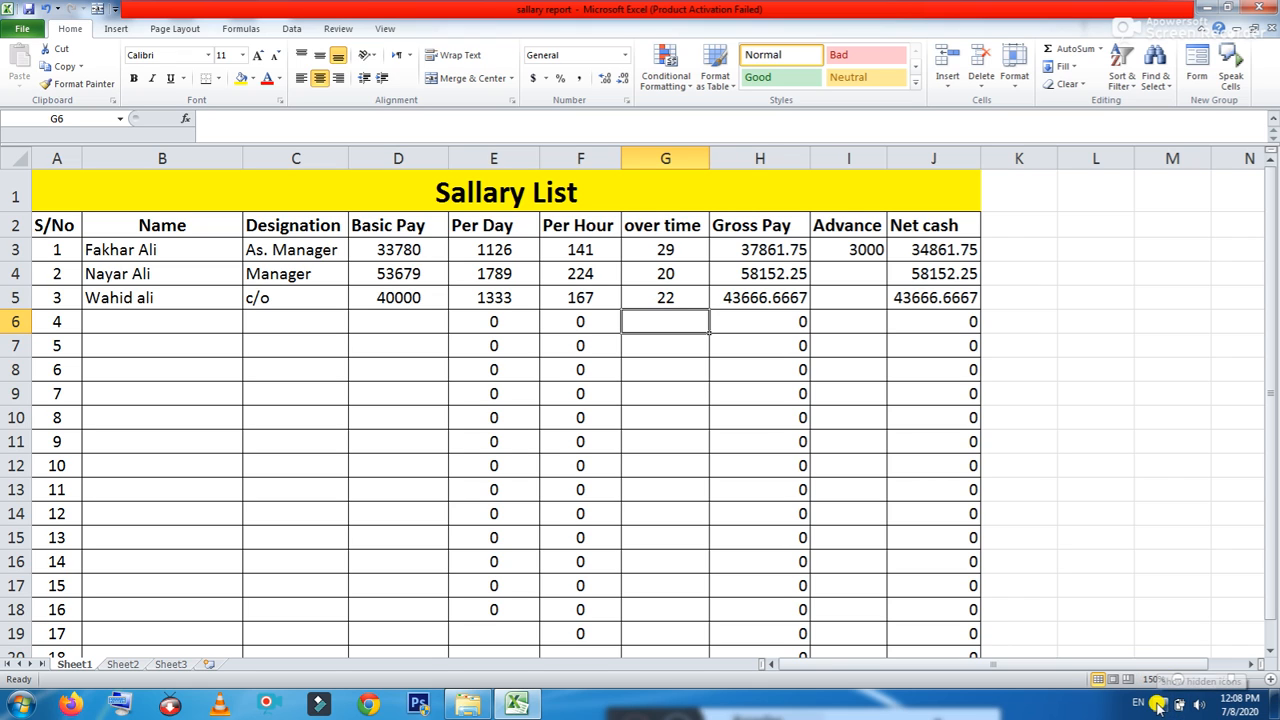
left_click(1157, 706)
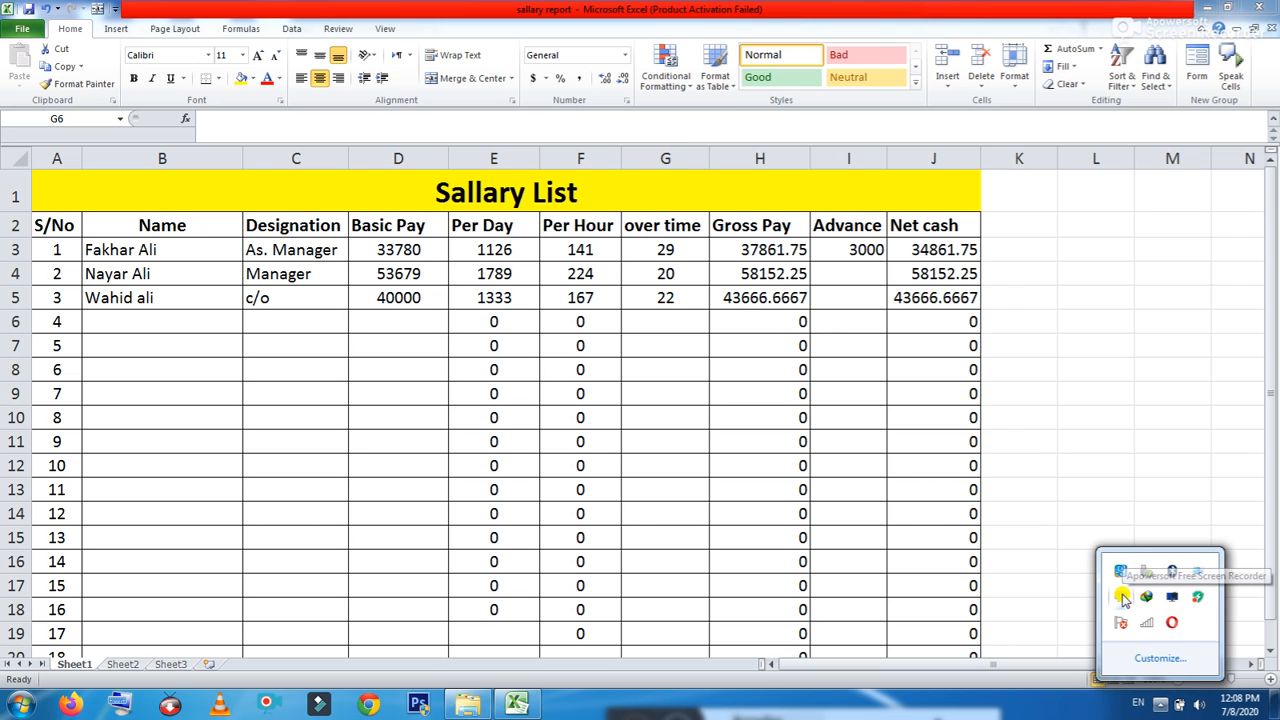